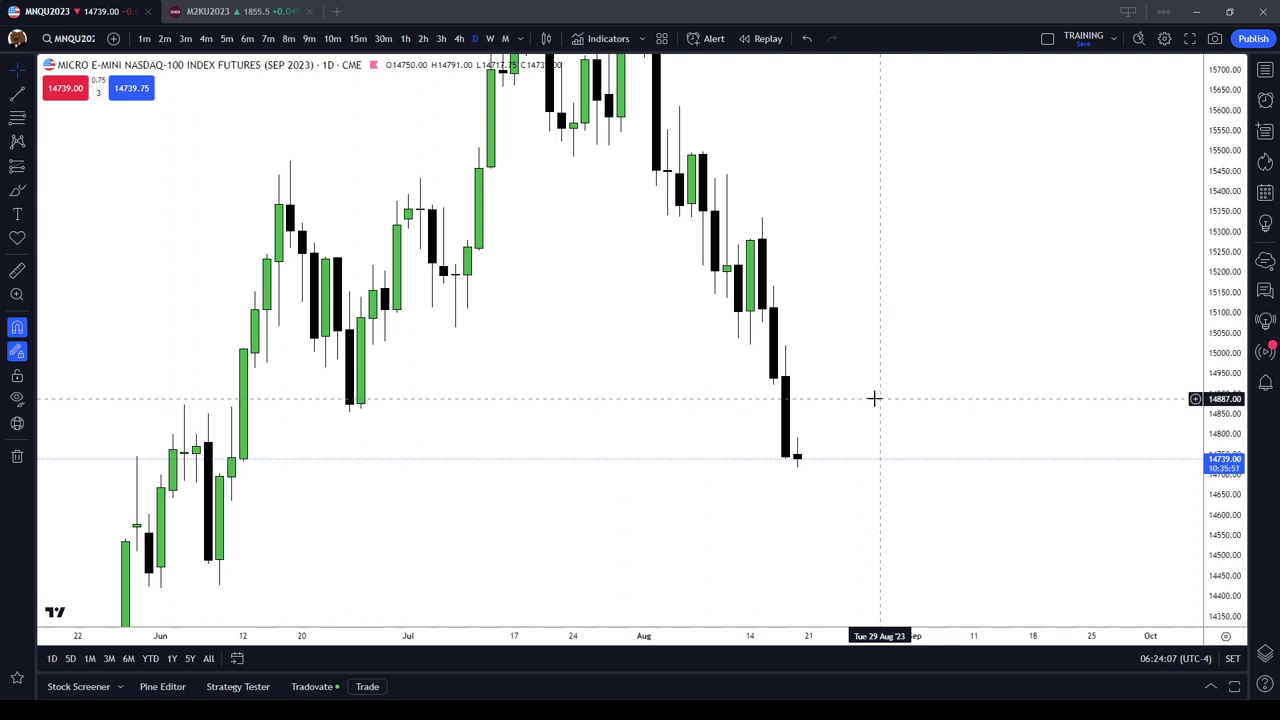
pyautogui.scroll(2, 874, 398)
pyautogui.scroll(-2, 873, 400)
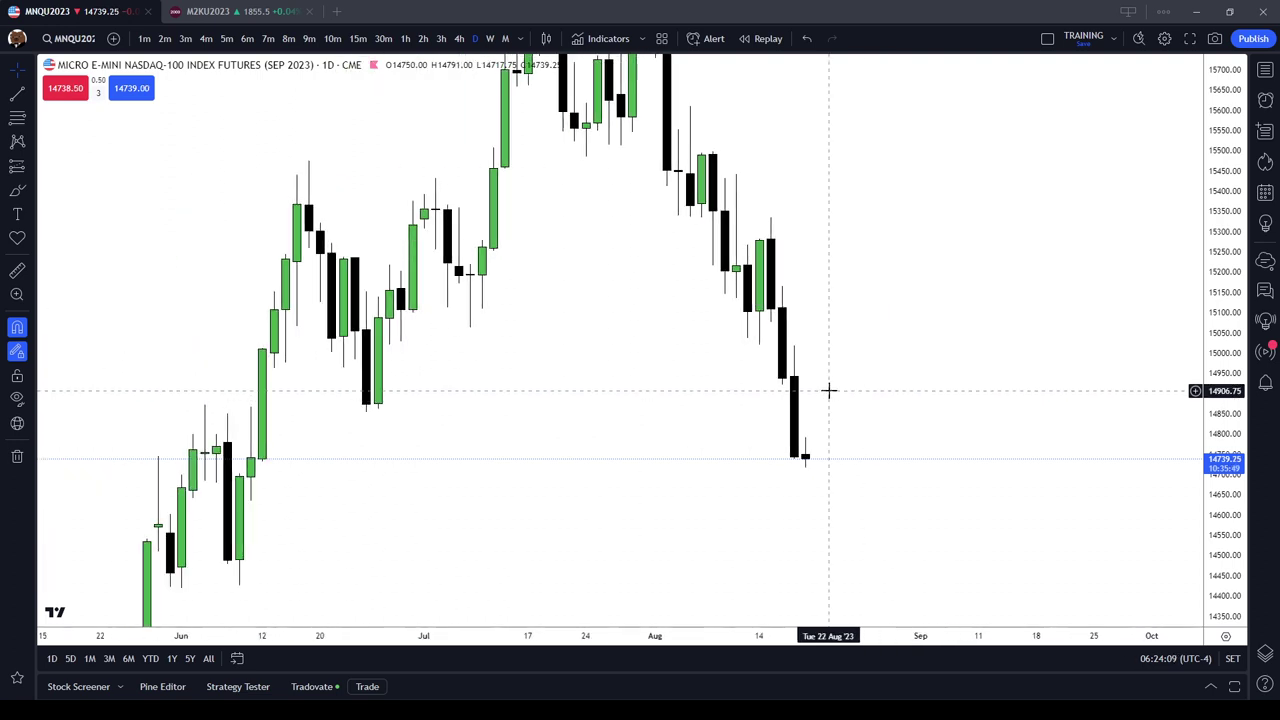
pyautogui.moveTo(806, 134); pyautogui.dragTo(851, 266)
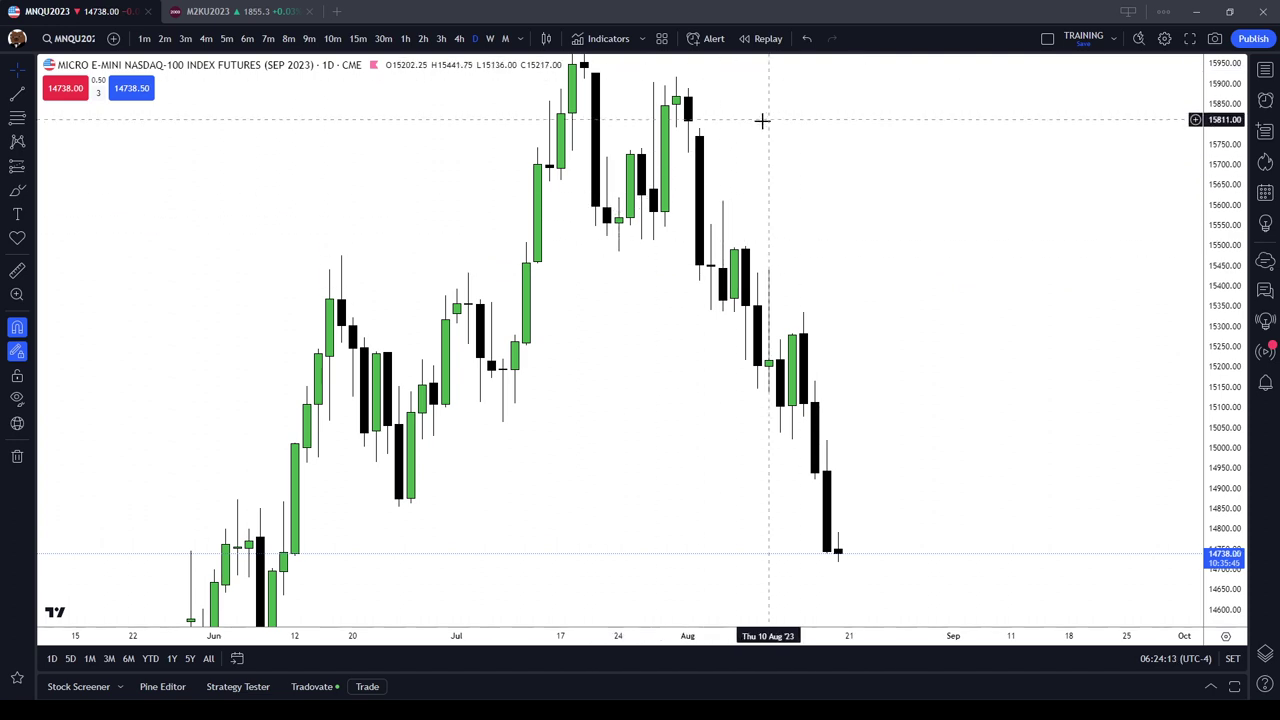
pyautogui.moveTo(917, 332); pyautogui.dragTo(882, 287)
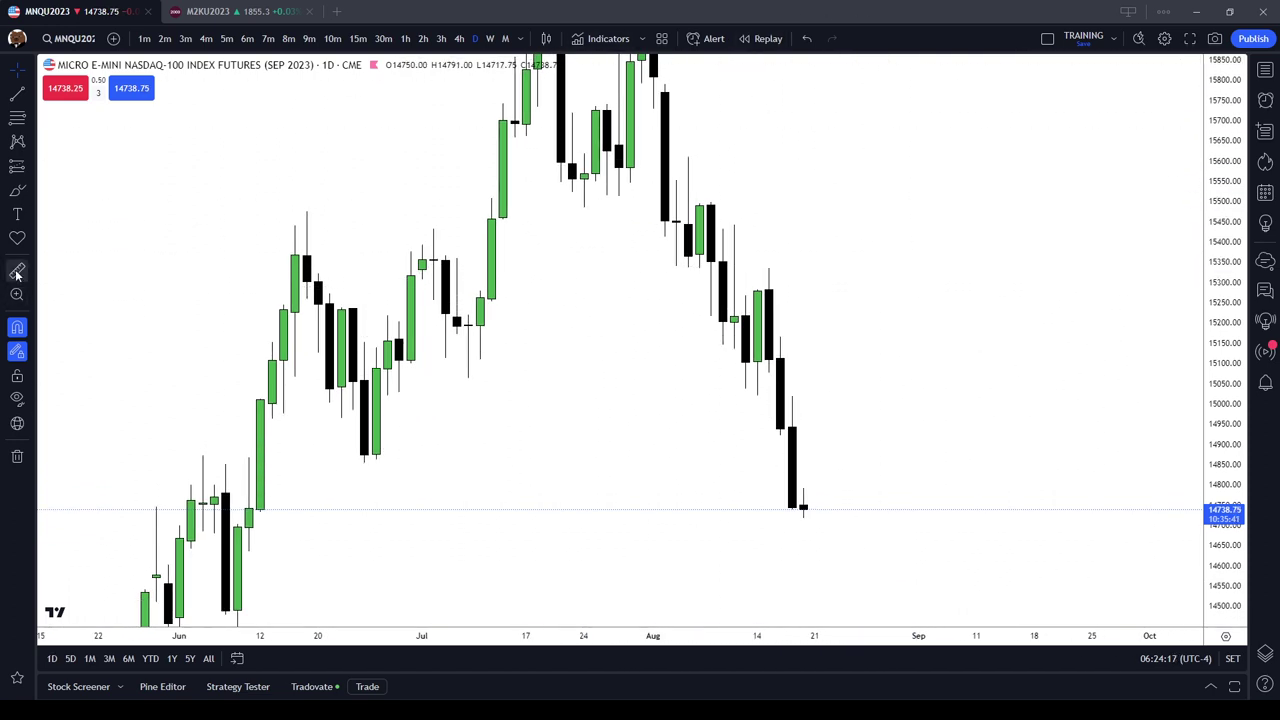
pyautogui.click(32, 193)
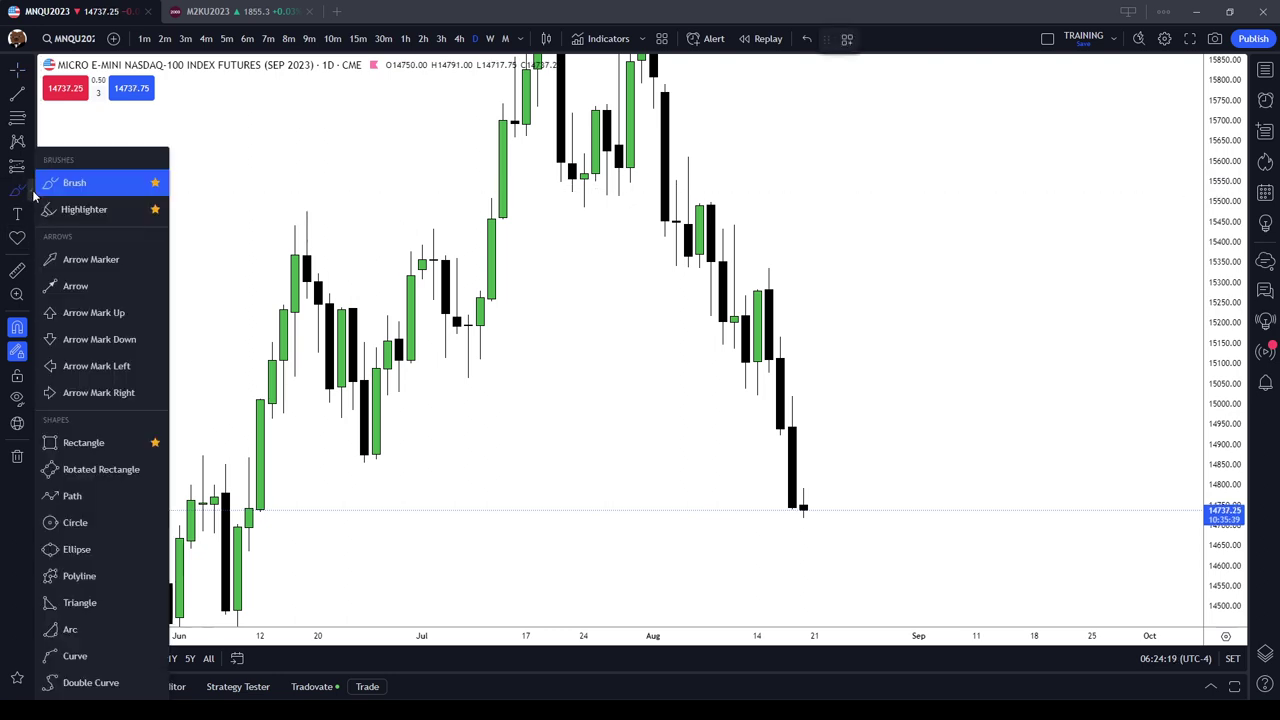
pyautogui.click(563, 274)
pyautogui.moveTo(563, 274); pyautogui.dragTo(823, 286)
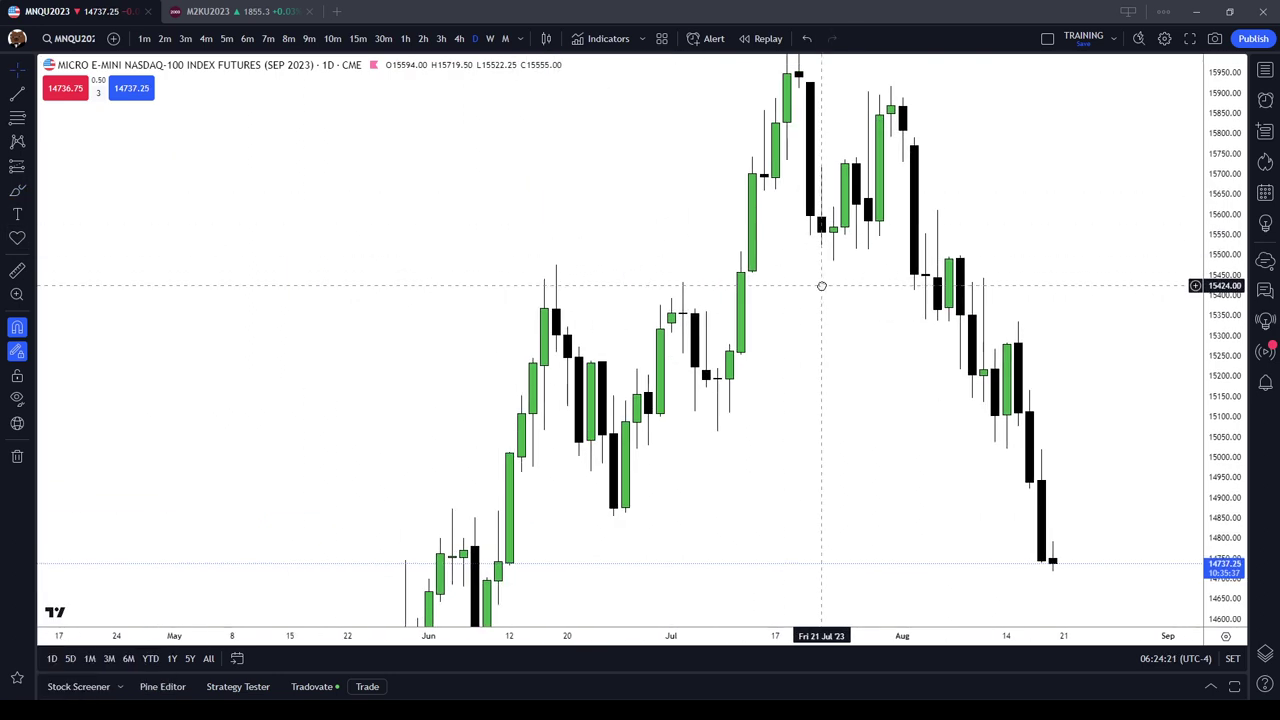
pyautogui.moveTo(884, 339); pyautogui.dragTo(797, 346)
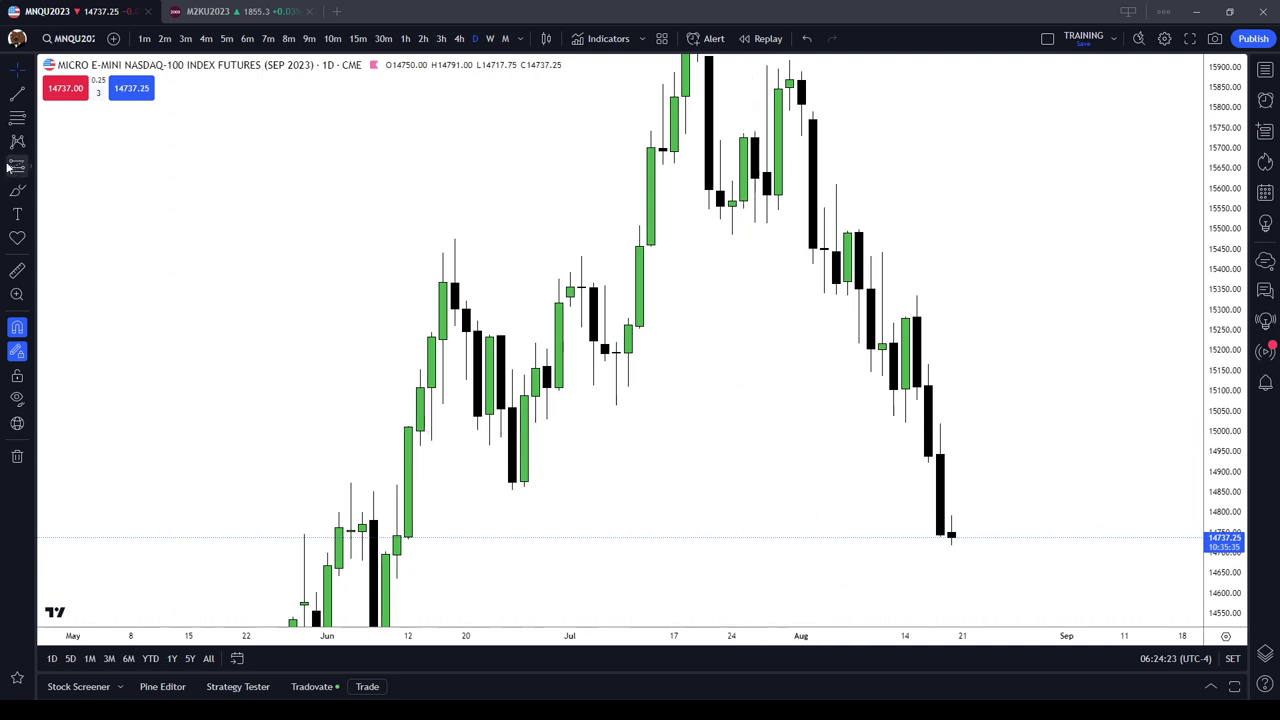
pyautogui.click(30, 98)
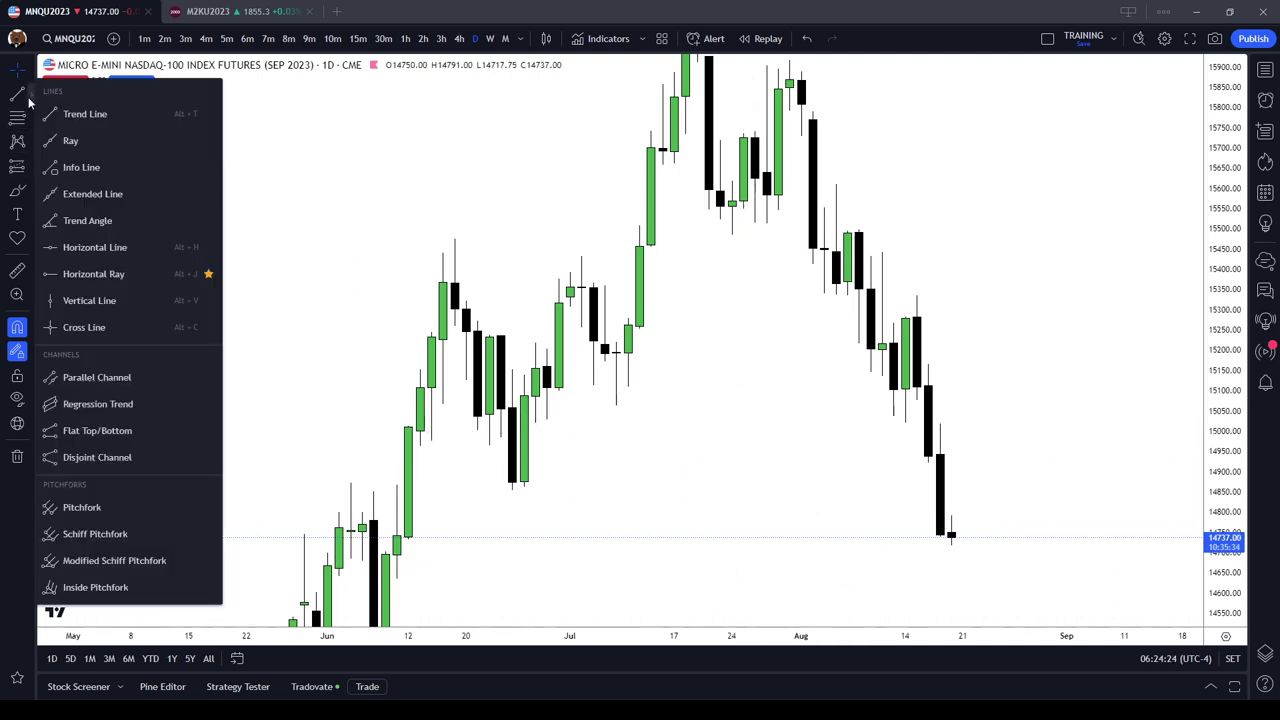
# Turn off magnet mode and circle the tops of the 29 June and 2 August candles and the 11 July lower wick with the Brush
pyautogui.click(18, 192)
pyautogui.click(21, 327)
pyautogui.scroll(1, 589, 336)
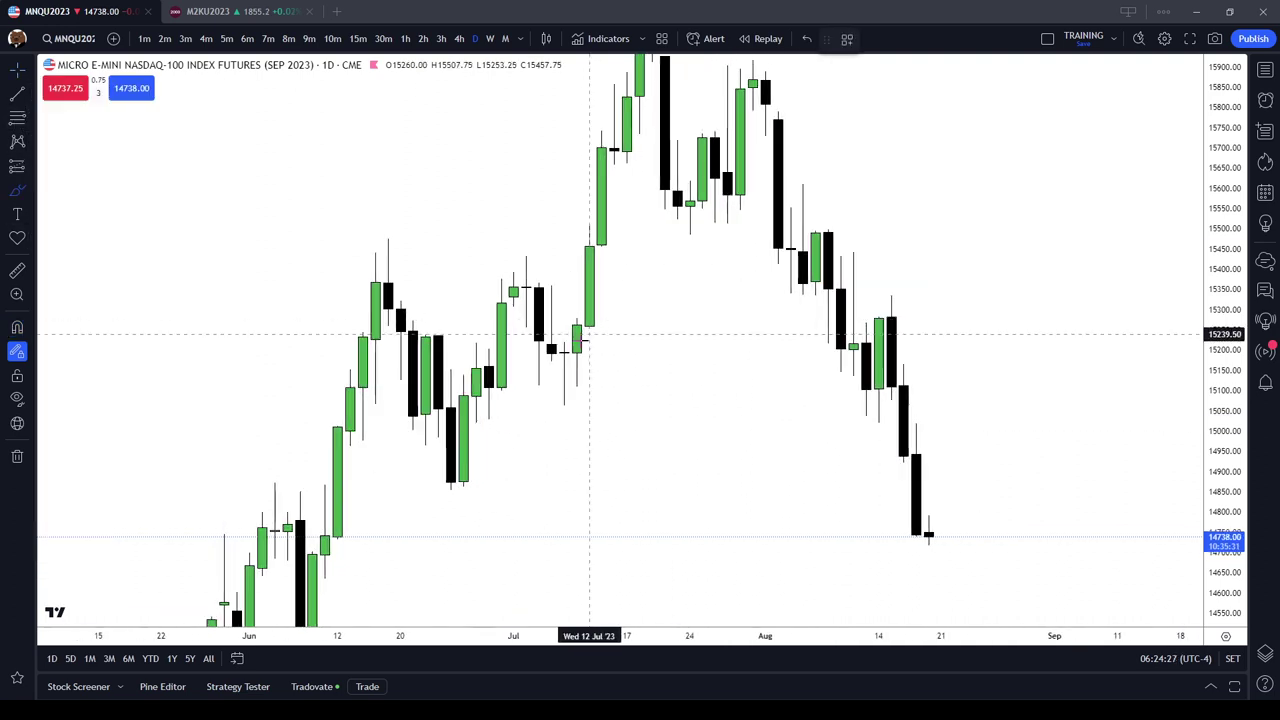
pyautogui.click(500, 352)
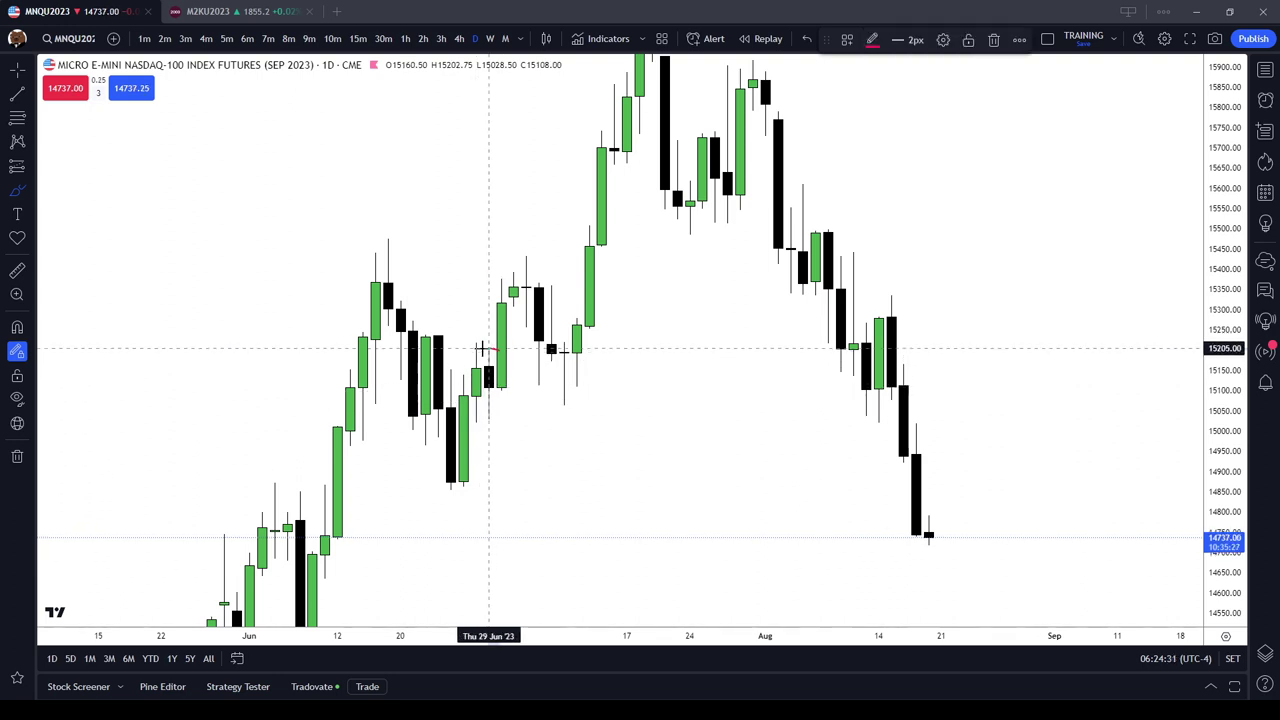
pyautogui.moveTo(476, 362); pyautogui.dragTo(489, 360)
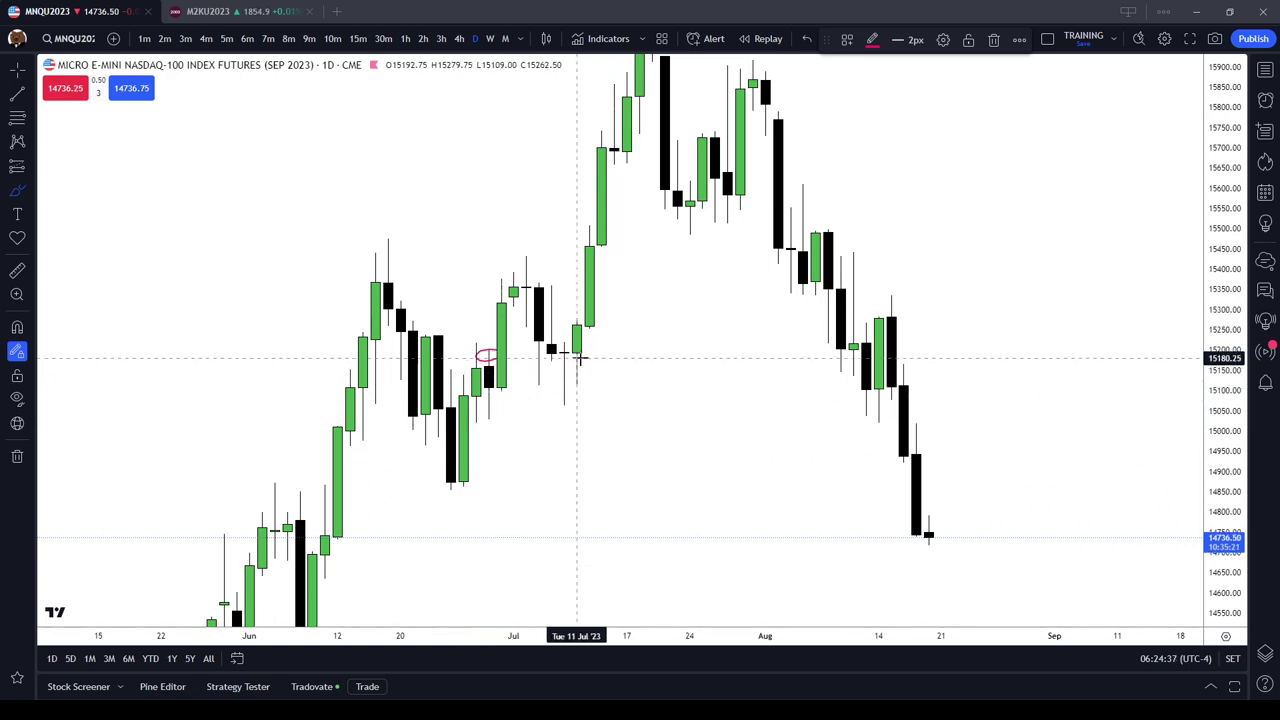
pyautogui.moveTo(576, 375); pyautogui.dragTo(589, 365)
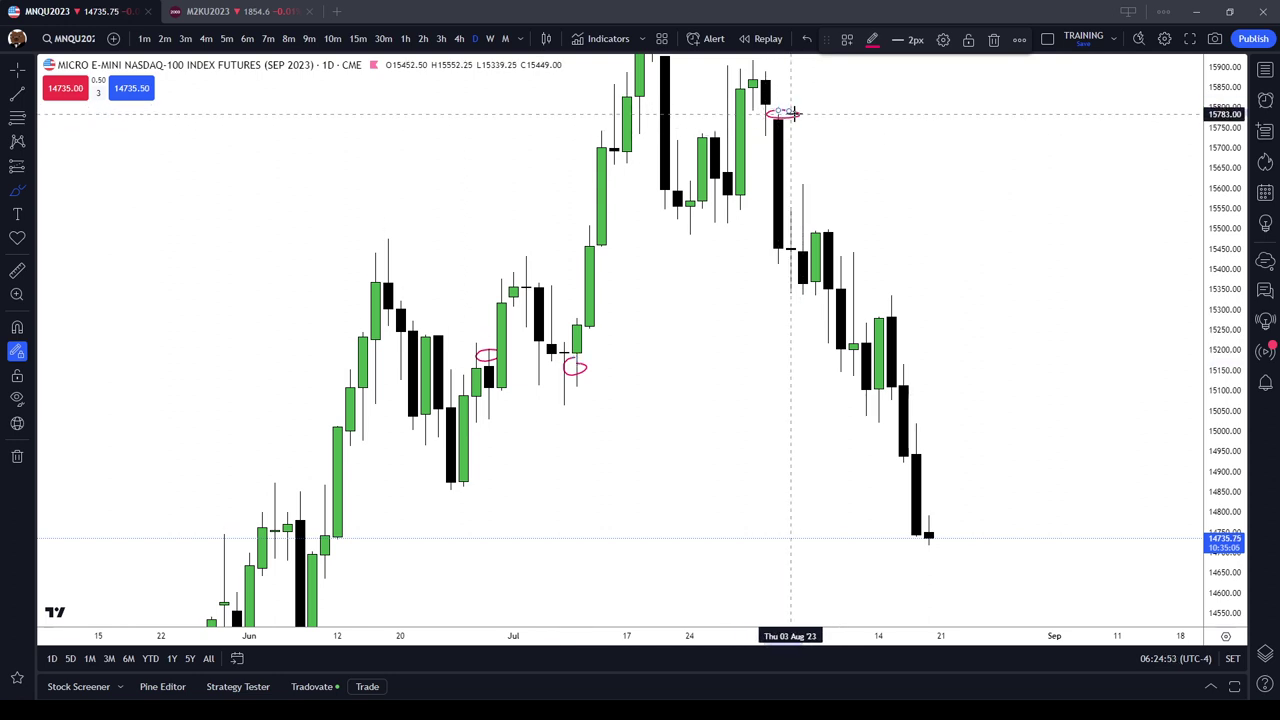
# Outline the long bearish candle of 20 July with the Brush from its top down to its lower end
pyautogui.scroll(1, 763, 251)
pyautogui.scroll(-2, 777, 271)
pyautogui.press('Escape')
pyautogui.moveTo(777, 271); pyautogui.dragTo(768, 355)
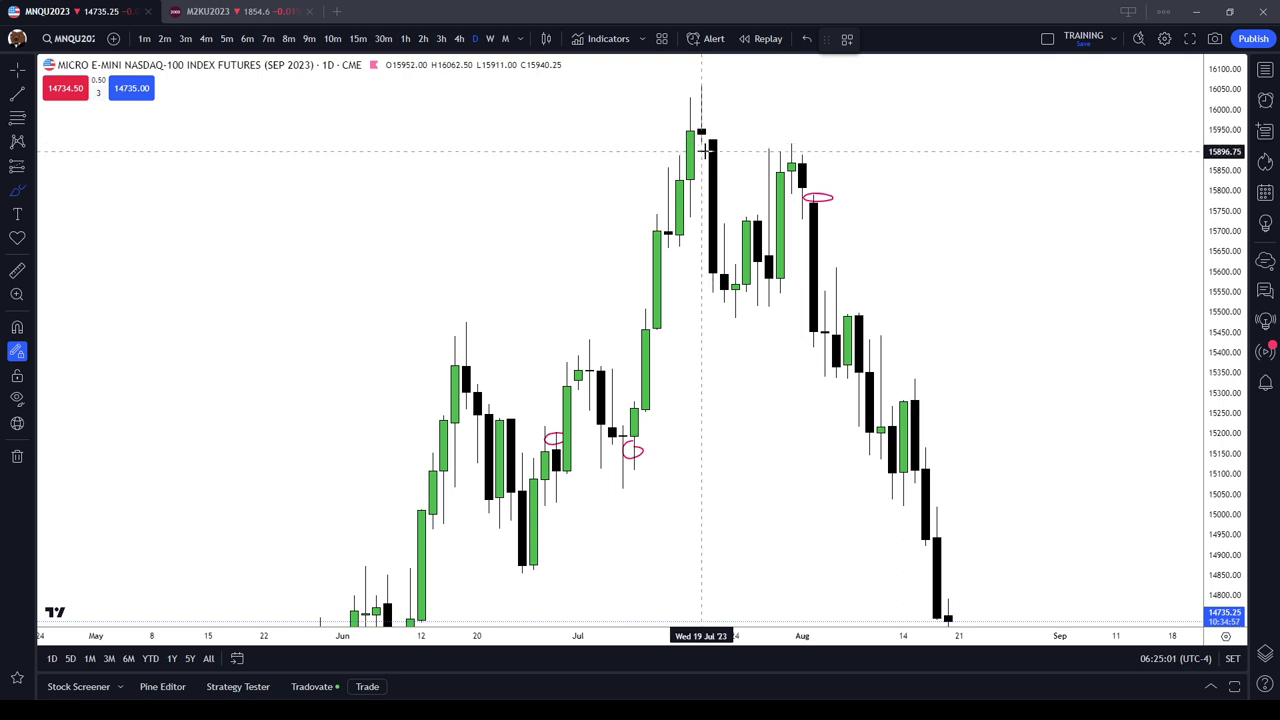
pyautogui.moveTo(712, 142)
pyautogui.mouseDown()
pyautogui.moveTo(709, 289)
pyautogui.moveTo(736, 137)
pyautogui.mouseUp()
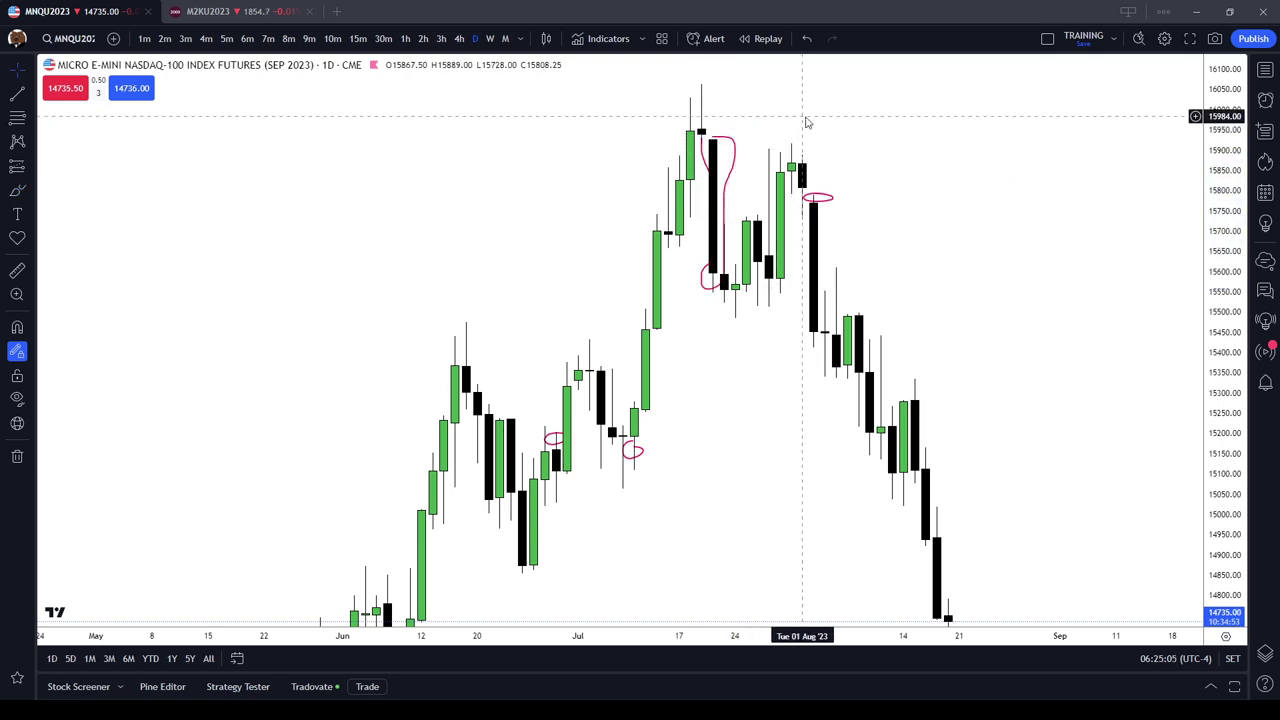
# Remove all drawings from the daily chart
pyautogui.rightClick(802, 116)
pyautogui.click(860, 395)
pyautogui.moveTo(972, 385); pyautogui.dragTo(955, 393)
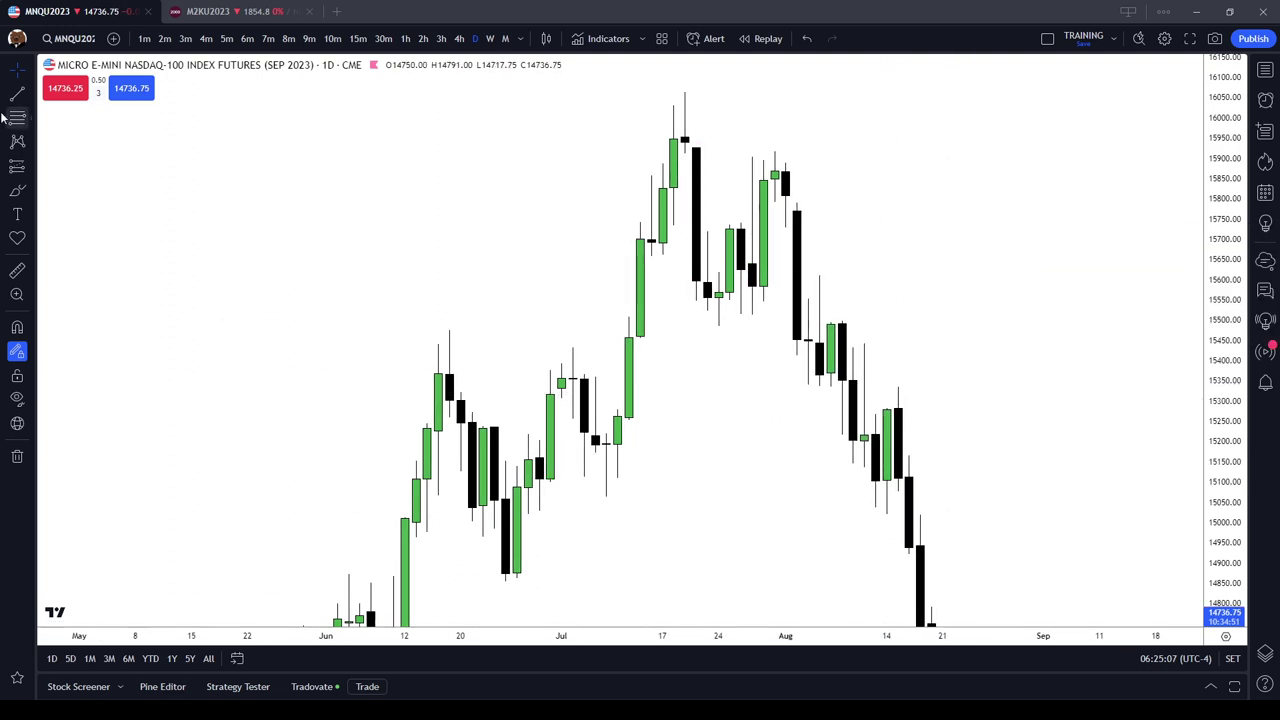
pyautogui.click(34, 190)
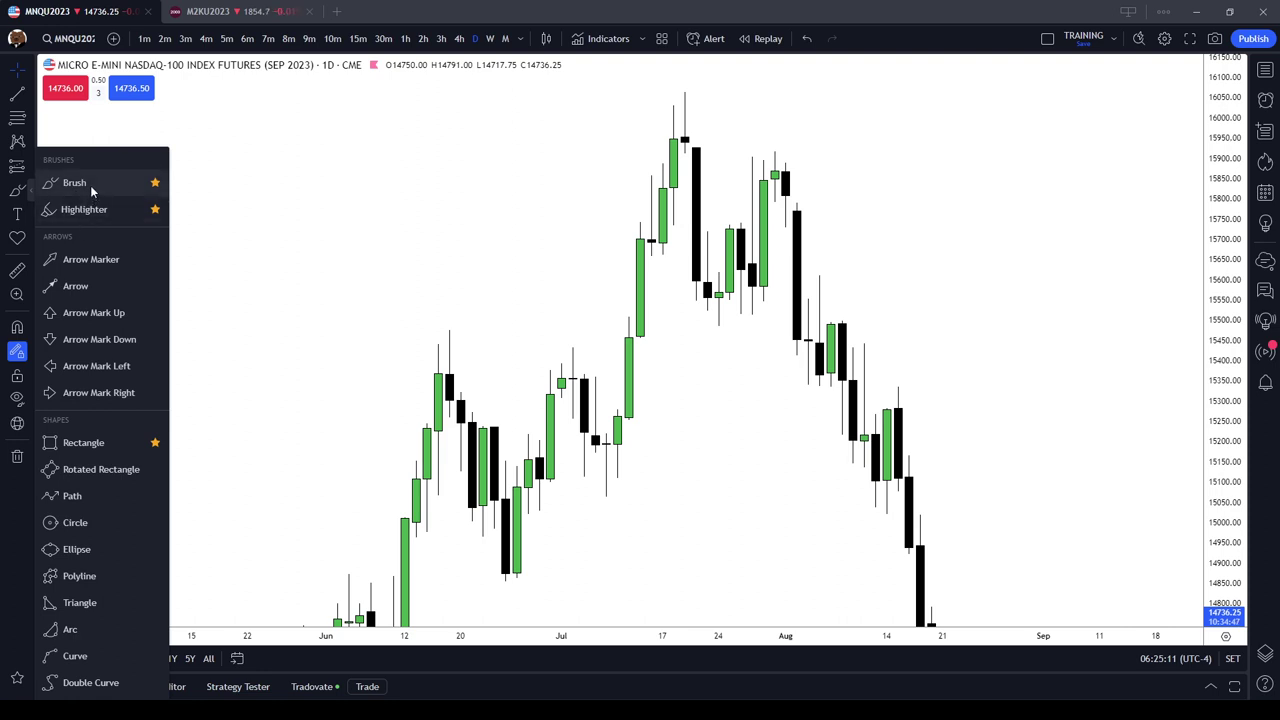
pyautogui.click(31, 216)
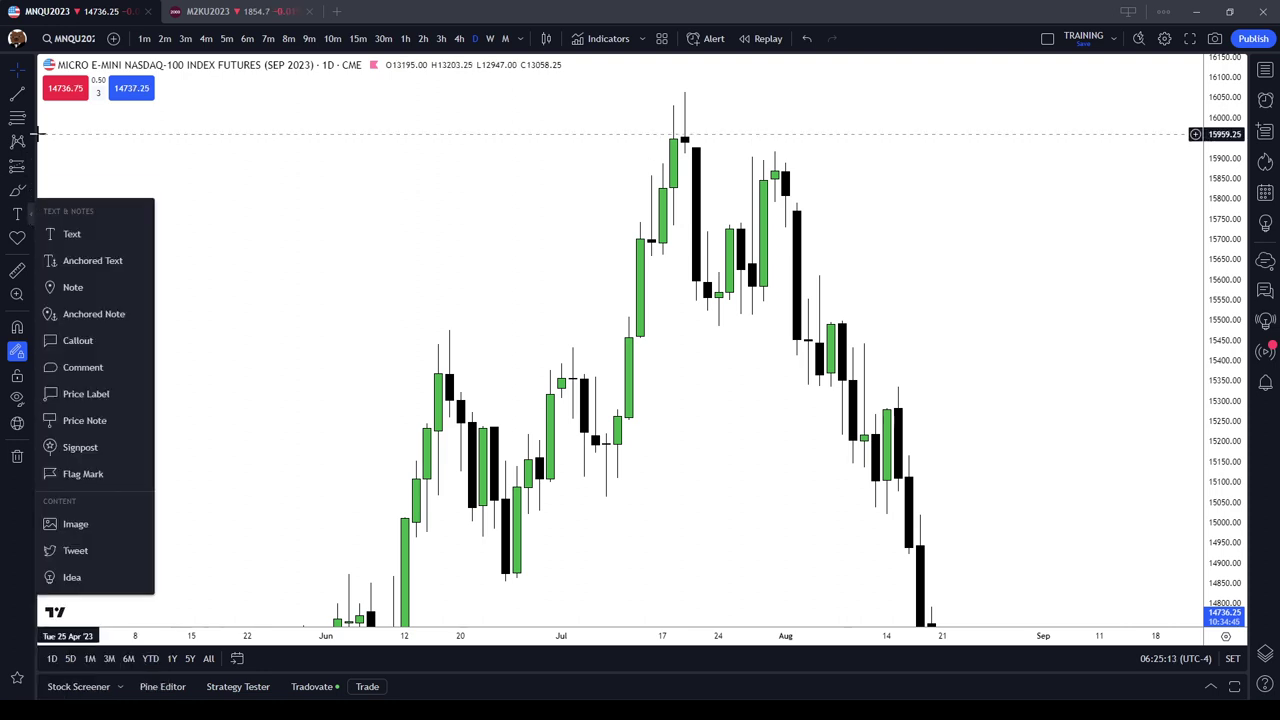
pyautogui.click(33, 141)
pyautogui.click(33, 120)
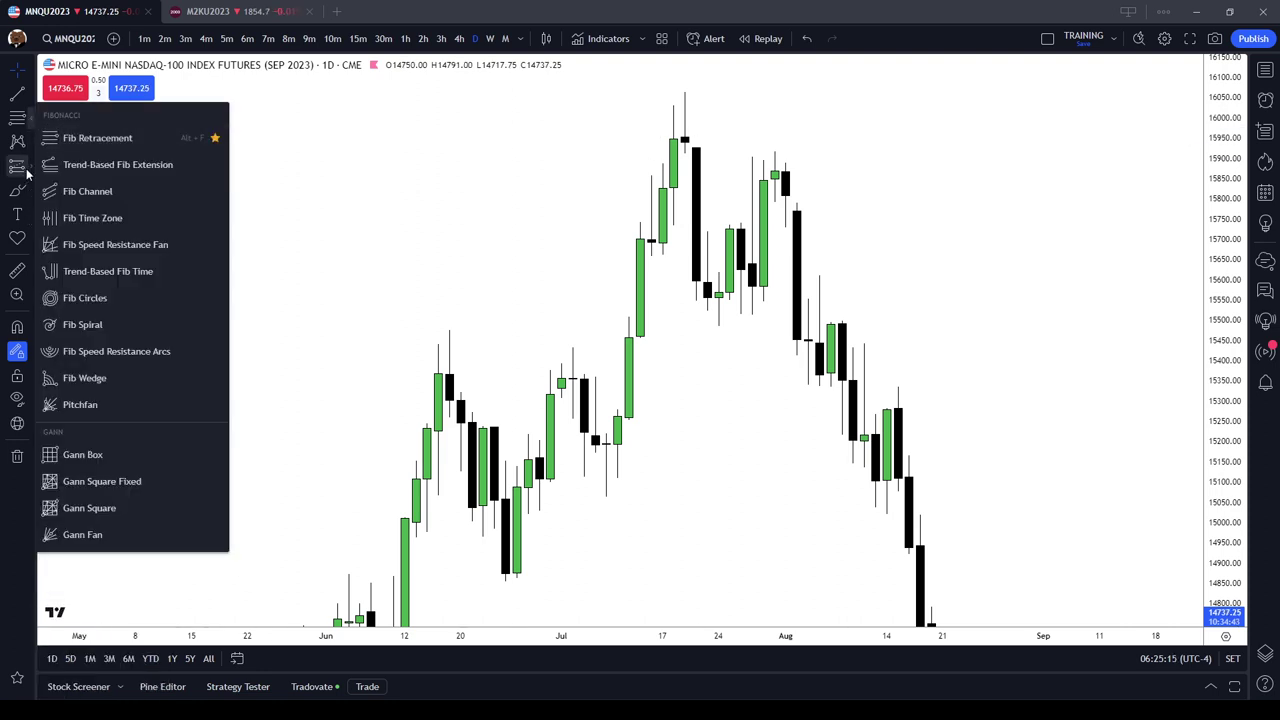
pyautogui.click(33, 145)
pyautogui.click(31, 190)
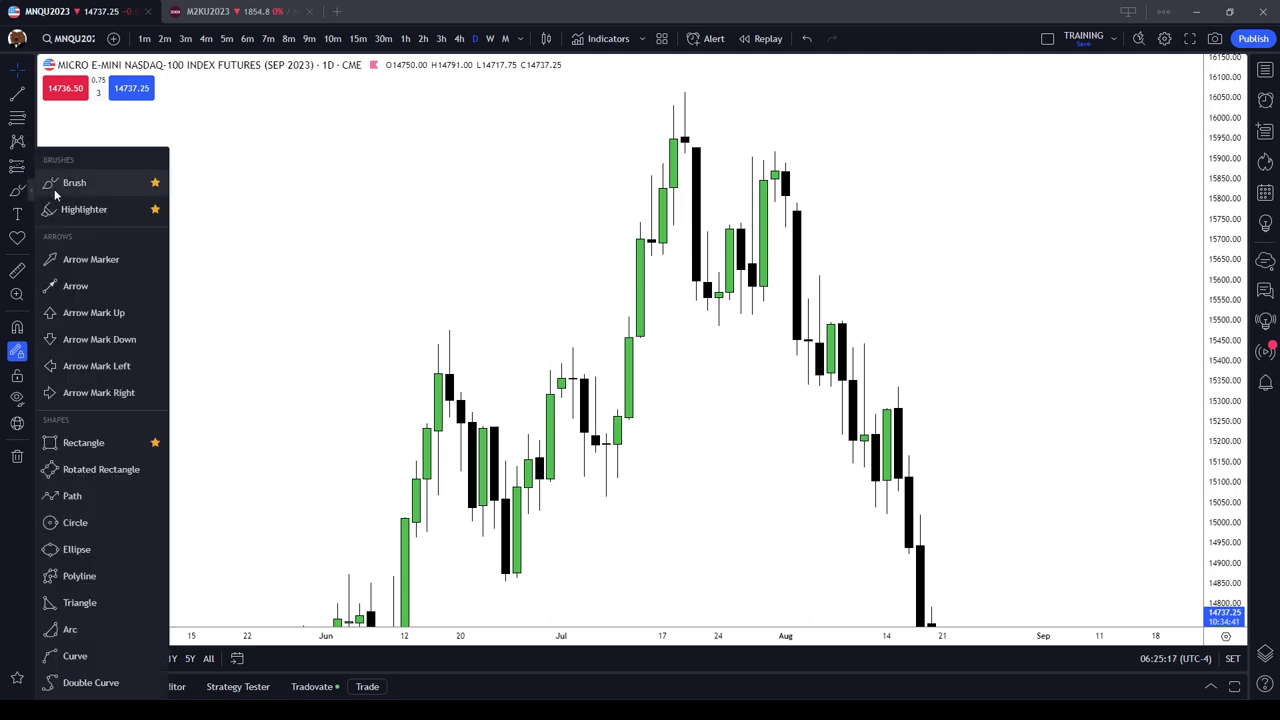
pyautogui.click(28, 217)
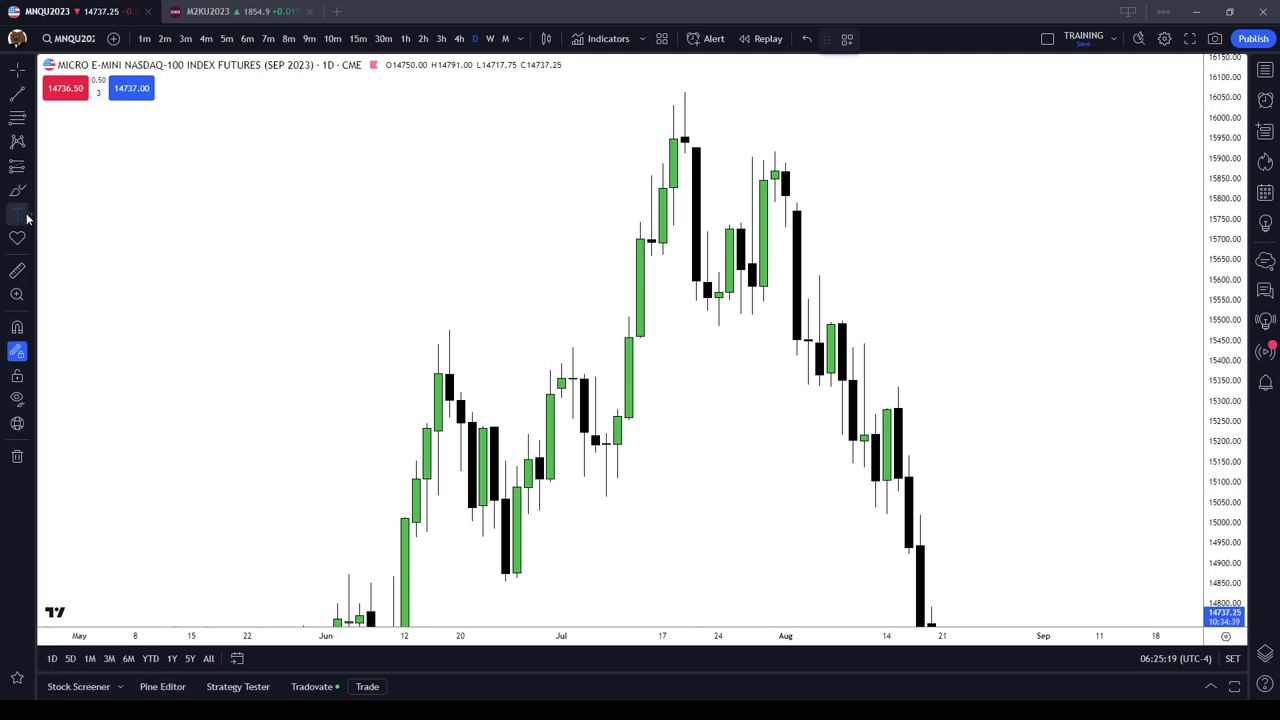
# Draw a rectangle around the bullish 14 August candle, spanning 11 to 15 August and prices from about 15300 down to about 15007
pyautogui.click(32, 190)
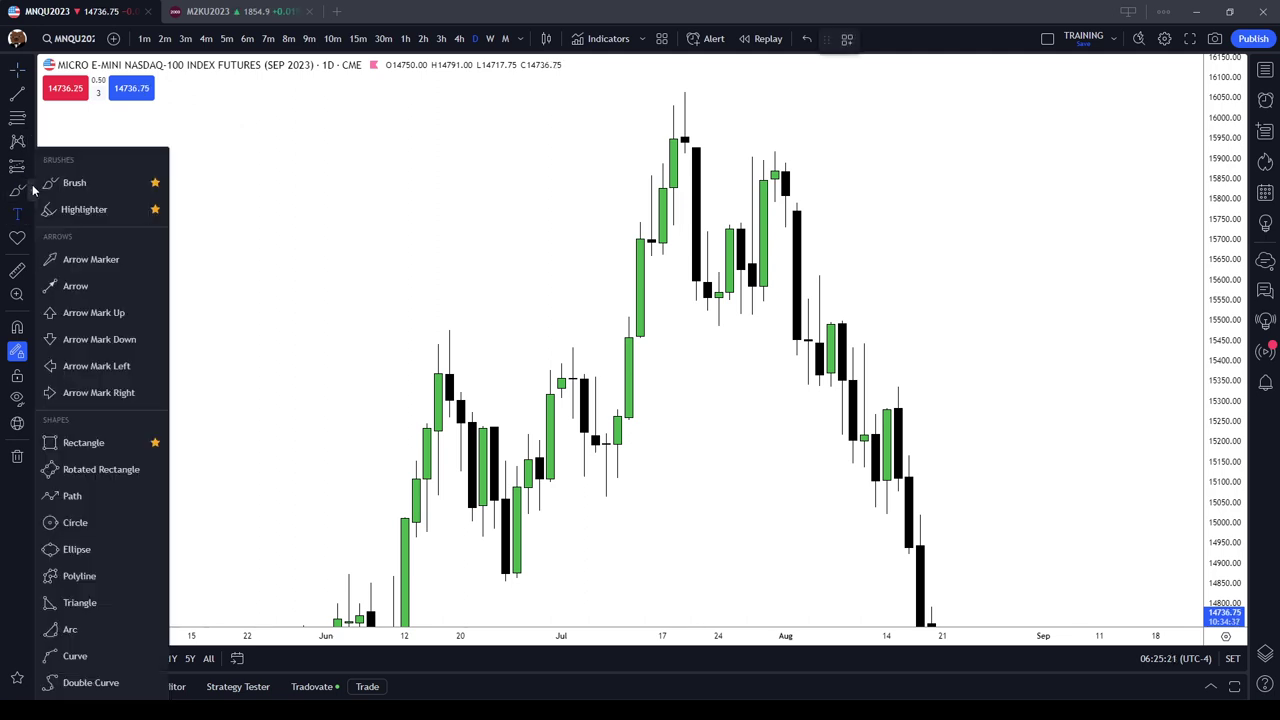
pyautogui.click(83, 442)
pyautogui.scroll(2, 800, 168)
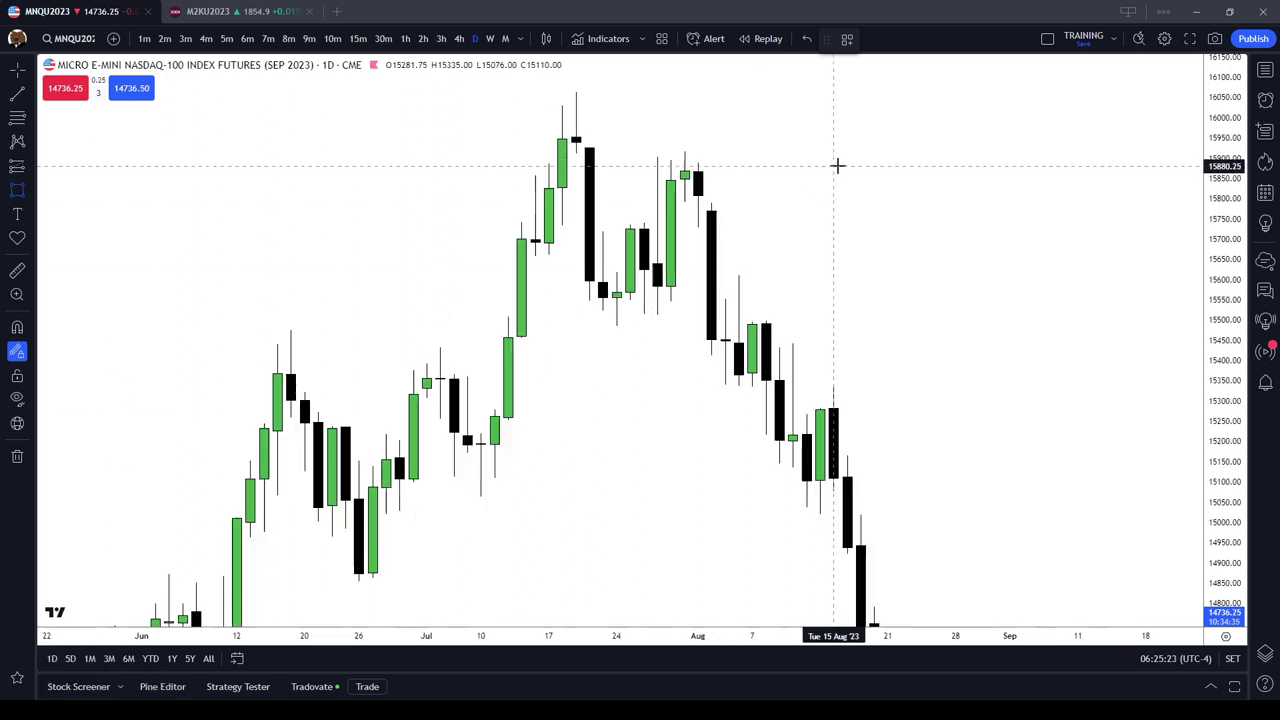
pyautogui.scroll(2, 924, 393)
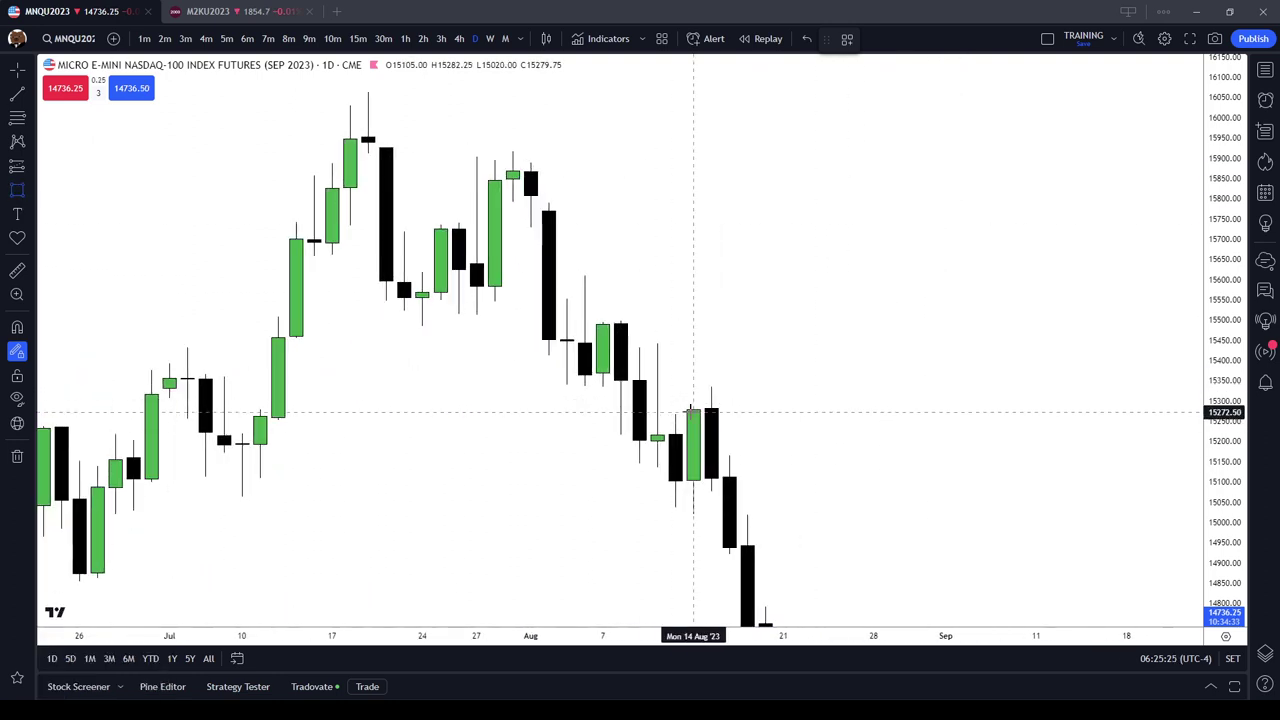
pyautogui.moveTo(675, 401); pyautogui.dragTo(711, 518)
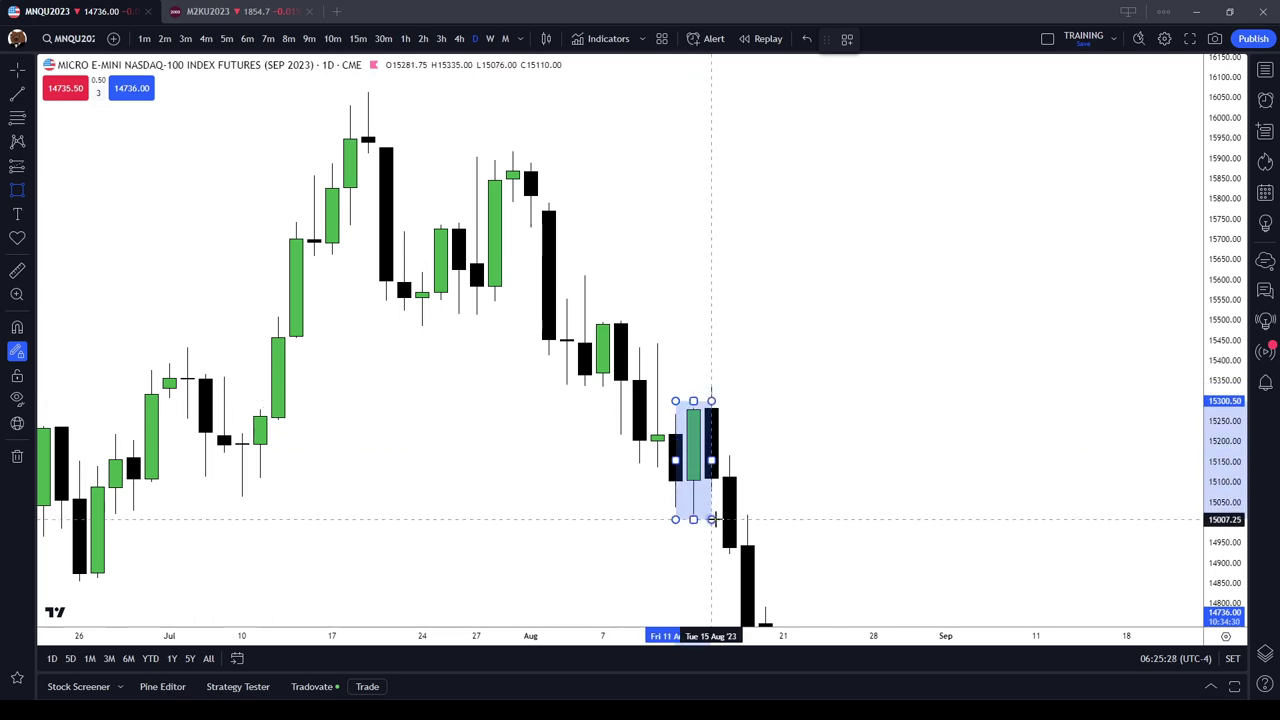
# Switch the chart to the 10-minute timeframe and select the rectangle around the 14 August price action
pyautogui.click(332, 38)
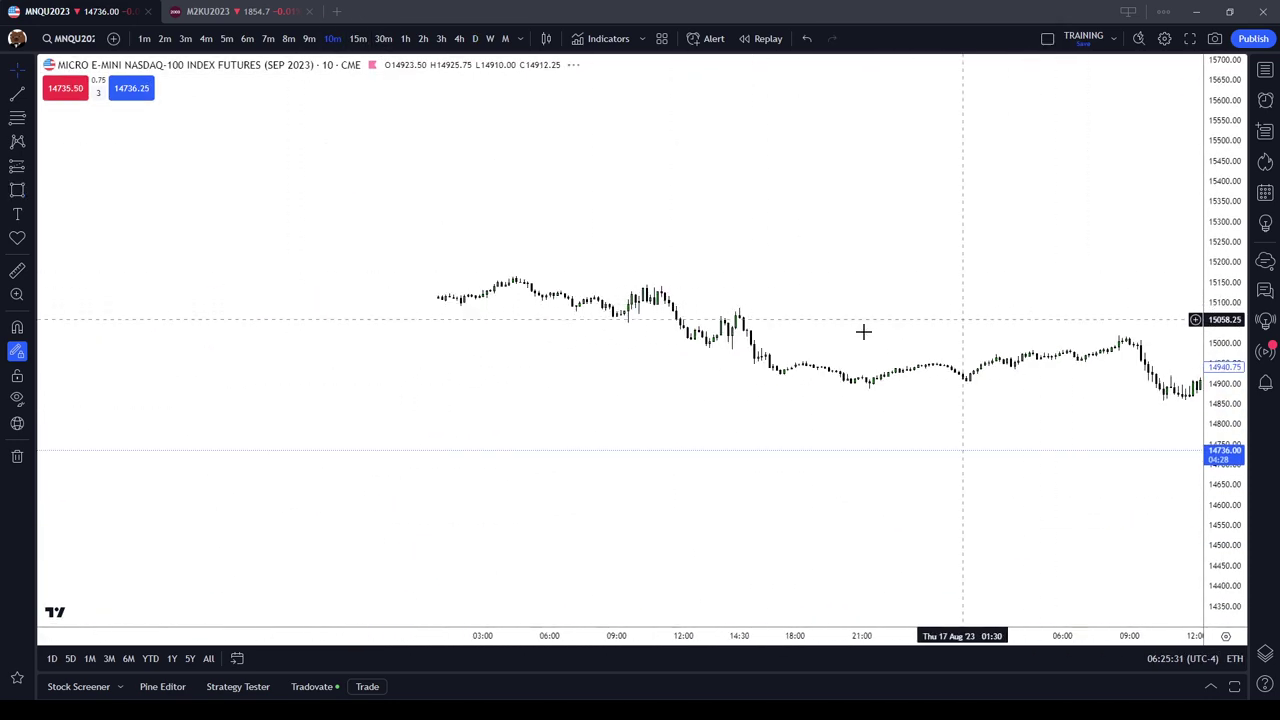
pyautogui.hscroll(-15, 863, 331)
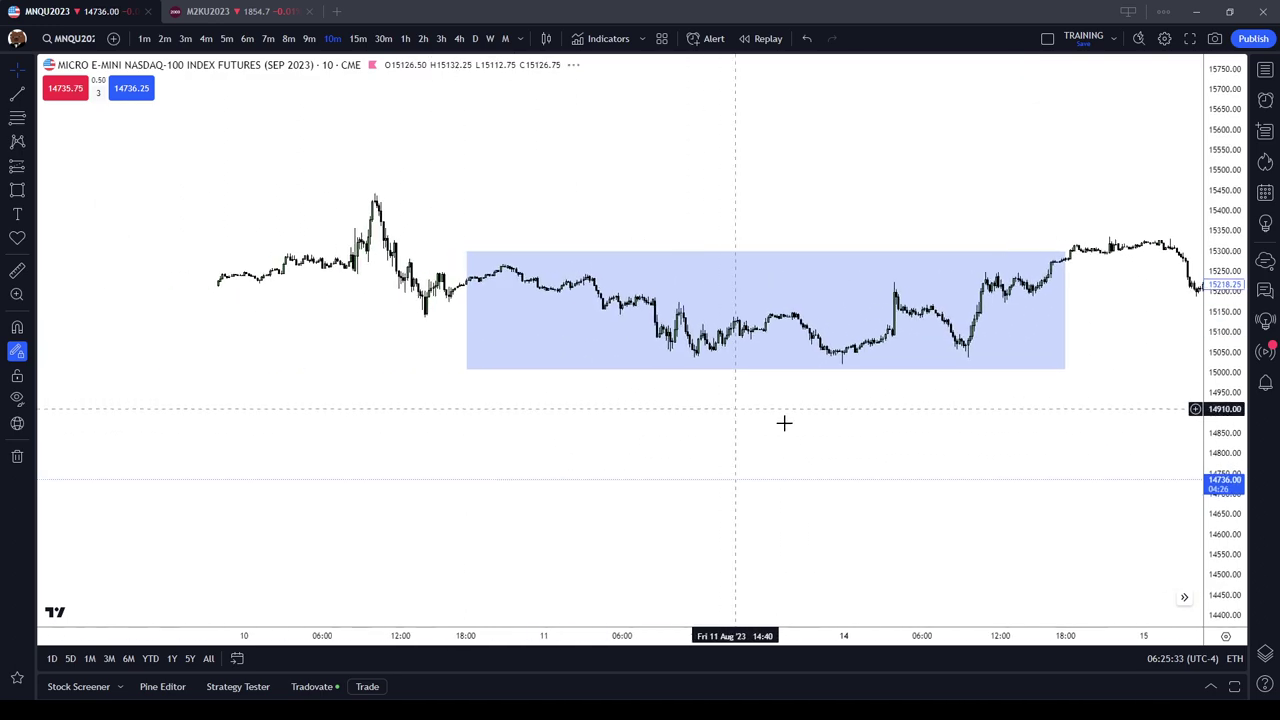
pyautogui.scroll(3, 1067, 280)
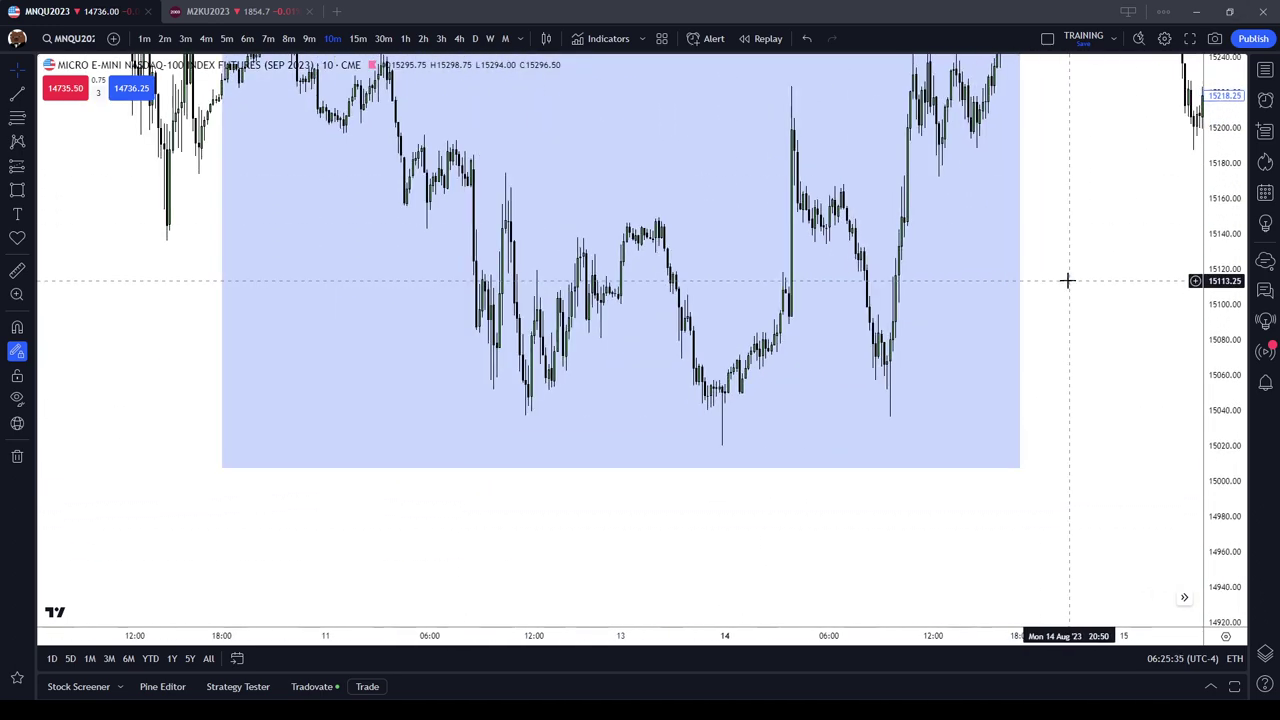
pyautogui.moveTo(1068, 280); pyautogui.dragTo(1072, 477)
pyautogui.scroll(-2, 248, 385)
pyautogui.click(411, 394)
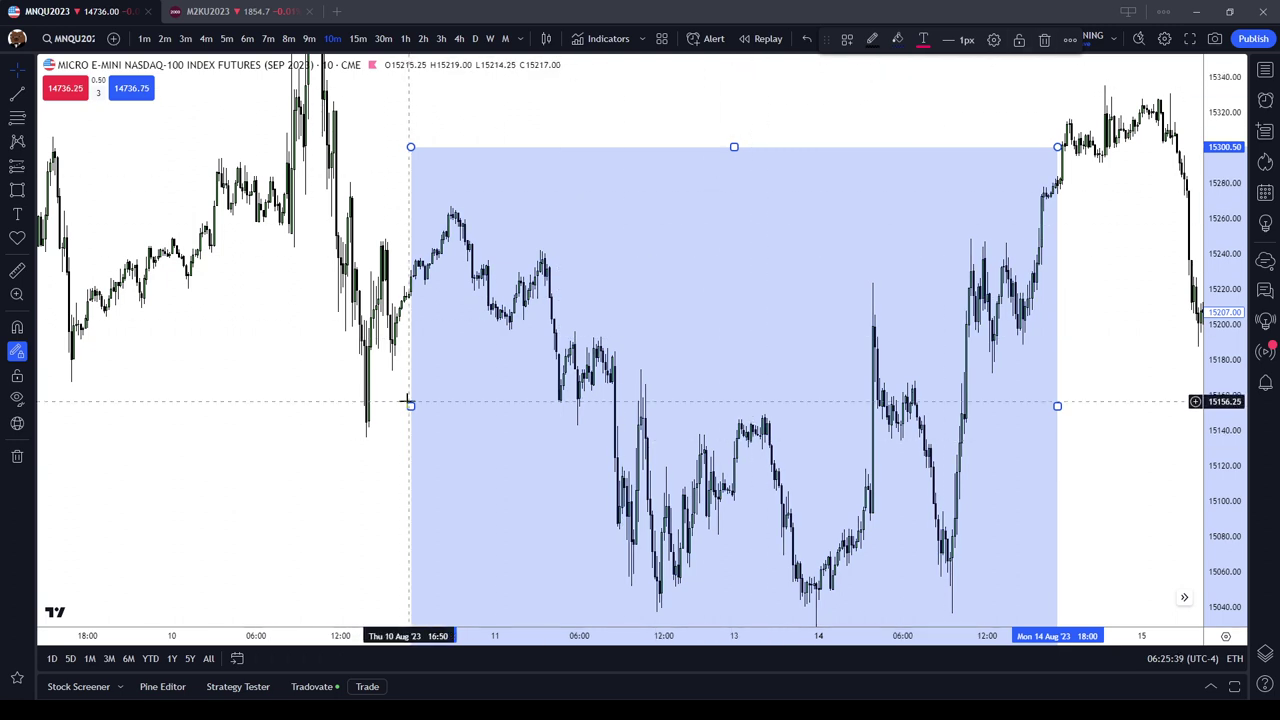
# Narrow the rectangle to run from 13 August 18:00 to 14 August 15:50 and lower its upper edge to about 15265.75
pyautogui.moveTo(411, 405); pyautogui.dragTo(733, 404)
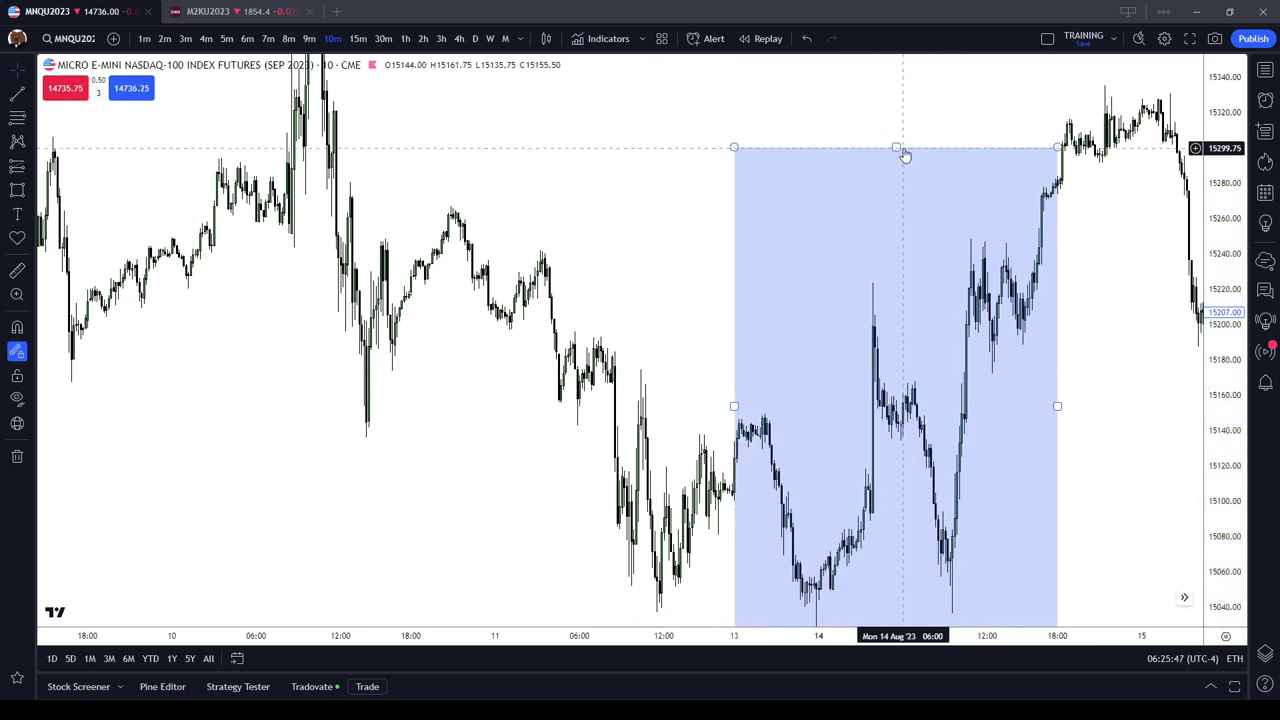
pyautogui.moveTo(897, 148); pyautogui.dragTo(897, 208)
pyautogui.moveTo(1123, 357); pyautogui.dragTo(1029, 283)
pyautogui.moveTo(964, 363)
pyautogui.mouseDown()
pyautogui.moveTo(914, 366)
pyautogui.moveTo(947, 363)
pyautogui.mouseUp()
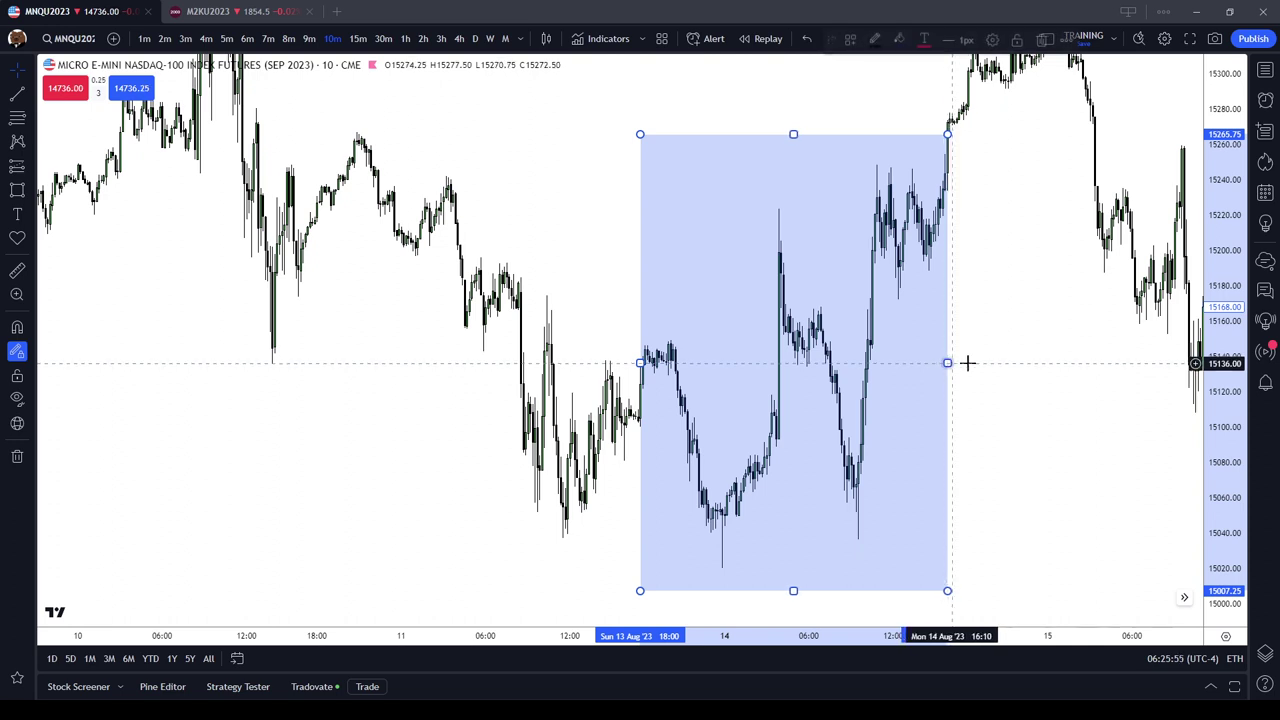
# Fit the rectangle's upper edge to the session high at 15247.50 and its lower edge to the session low at about 15020
pyautogui.moveTo(794, 135); pyautogui.dragTo(794, 167)
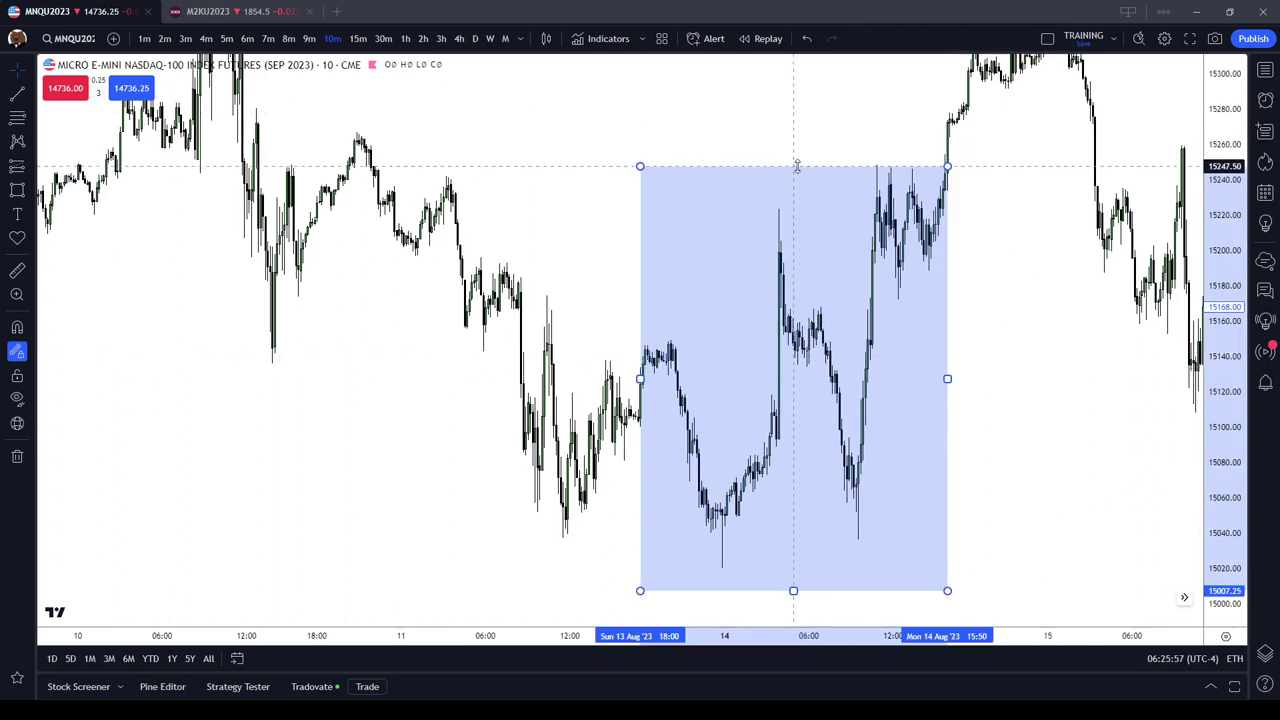
pyautogui.click(1020, 489)
pyautogui.moveTo(788, 585); pyautogui.dragTo(791, 569)
pyautogui.click(1055, 474)
pyautogui.scroll(2, 1055, 474)
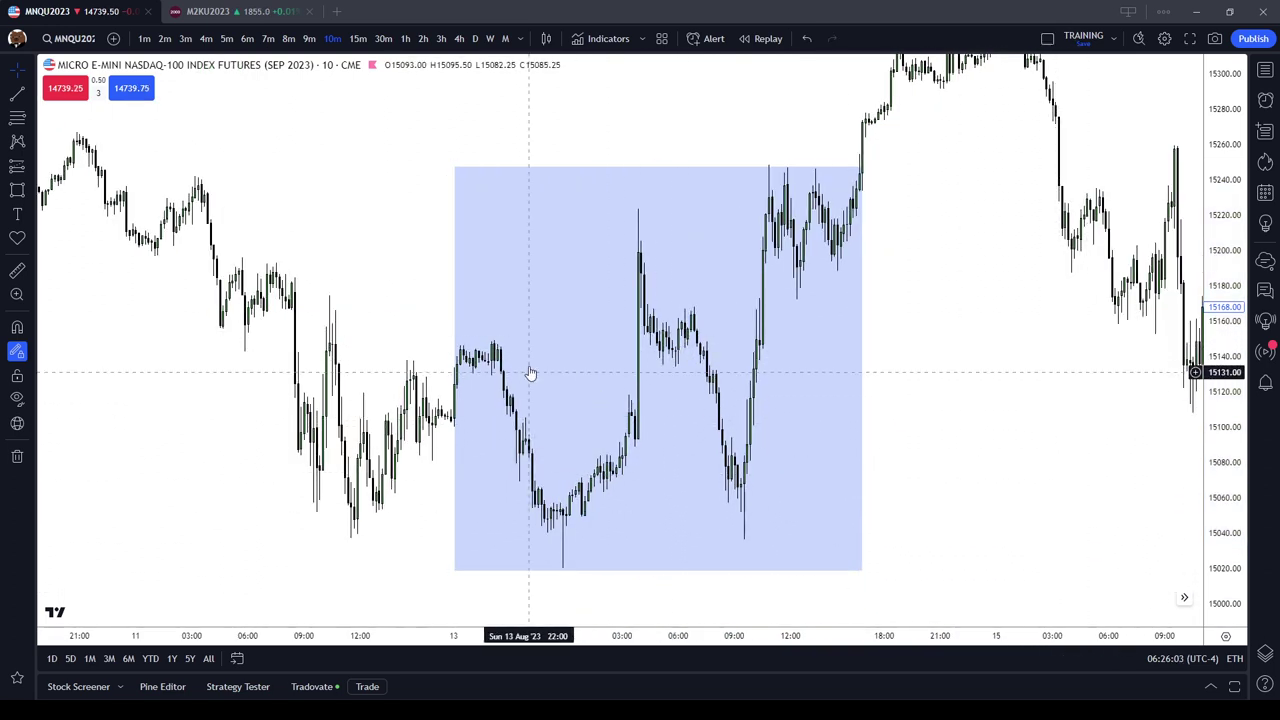
pyautogui.moveTo(978, 427); pyautogui.dragTo(996, 313)
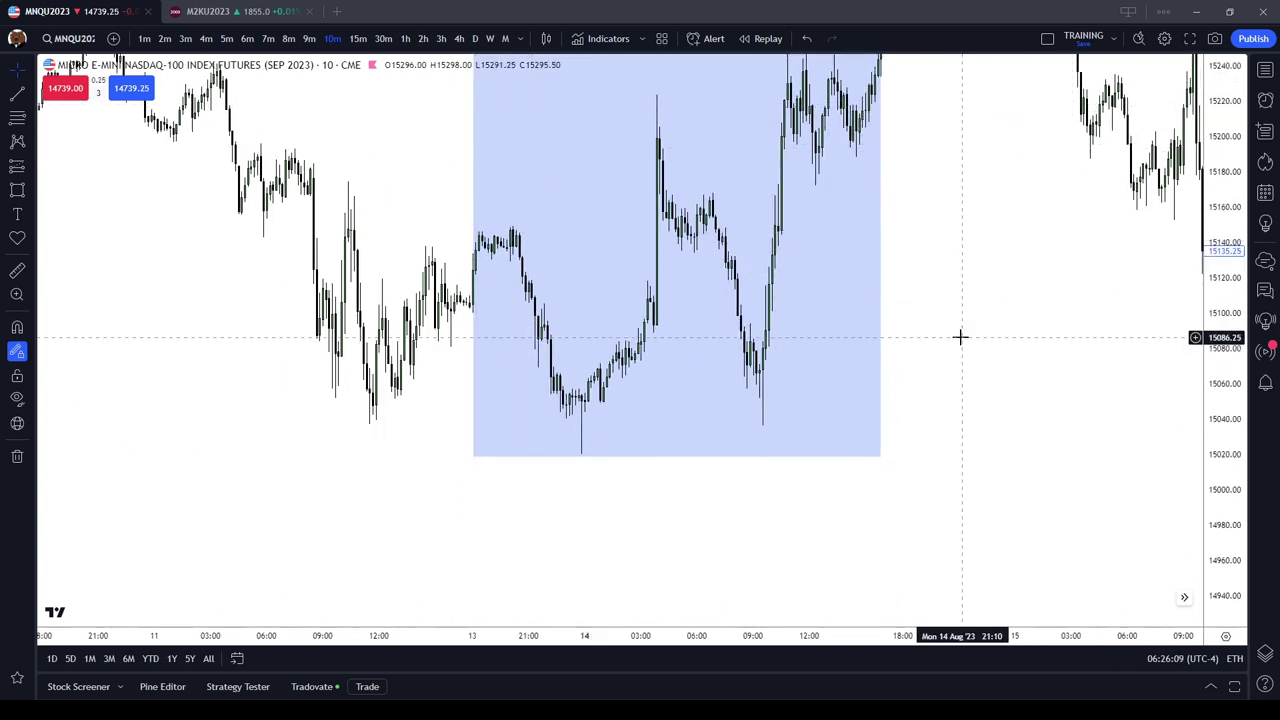
pyautogui.scroll(2, 680, 270)
pyautogui.click(34, 93)
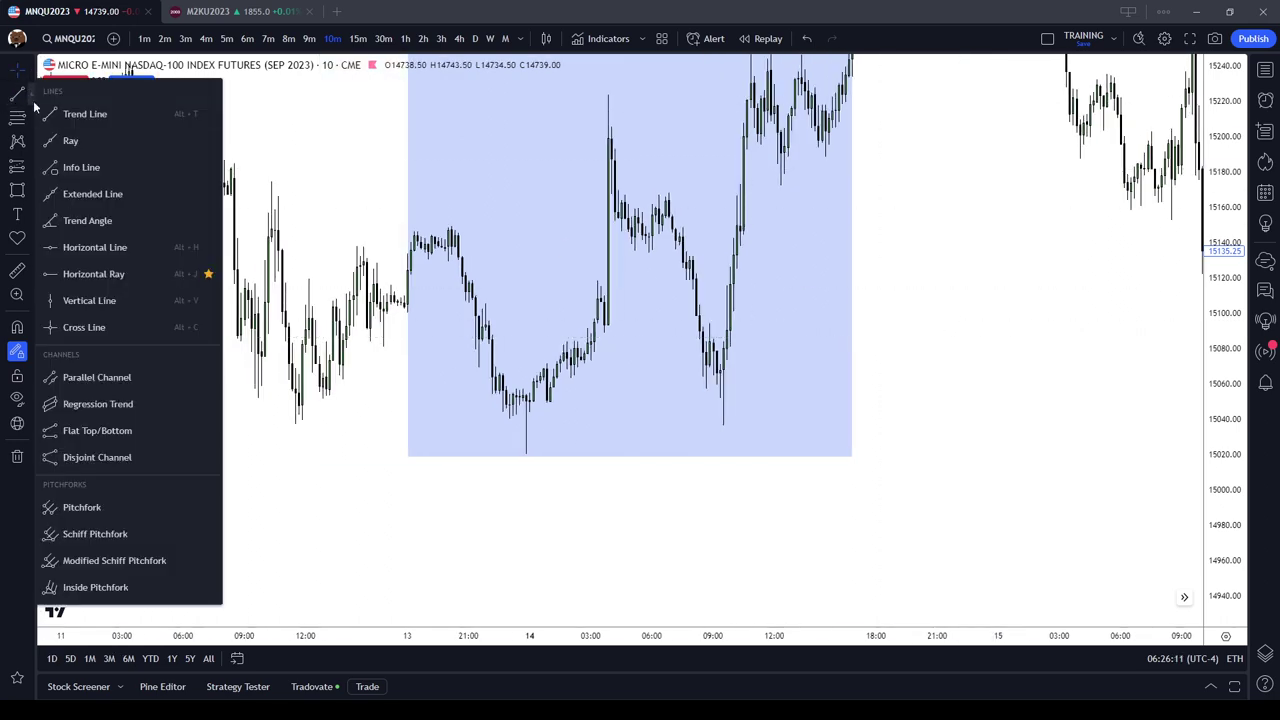
pyautogui.click(551, 143)
pyautogui.moveTo(551, 143); pyautogui.dragTo(551, 303)
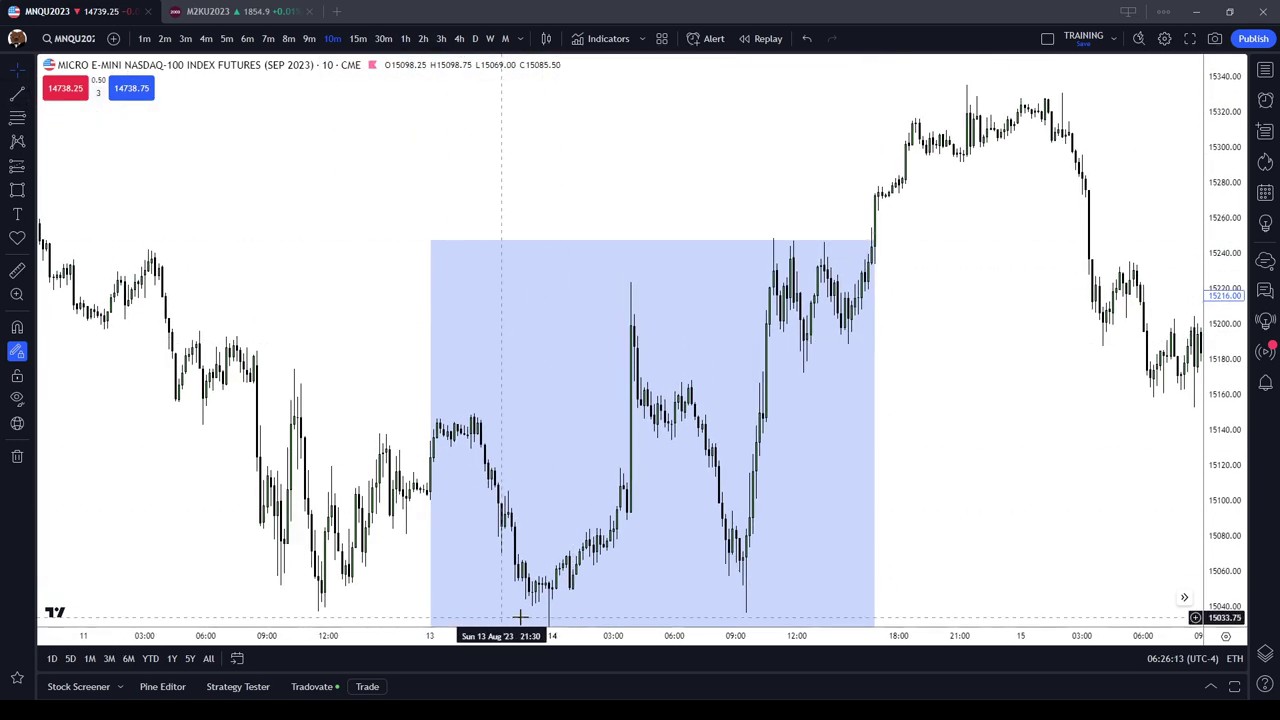
pyautogui.moveTo(516, 344); pyautogui.dragTo(534, 278)
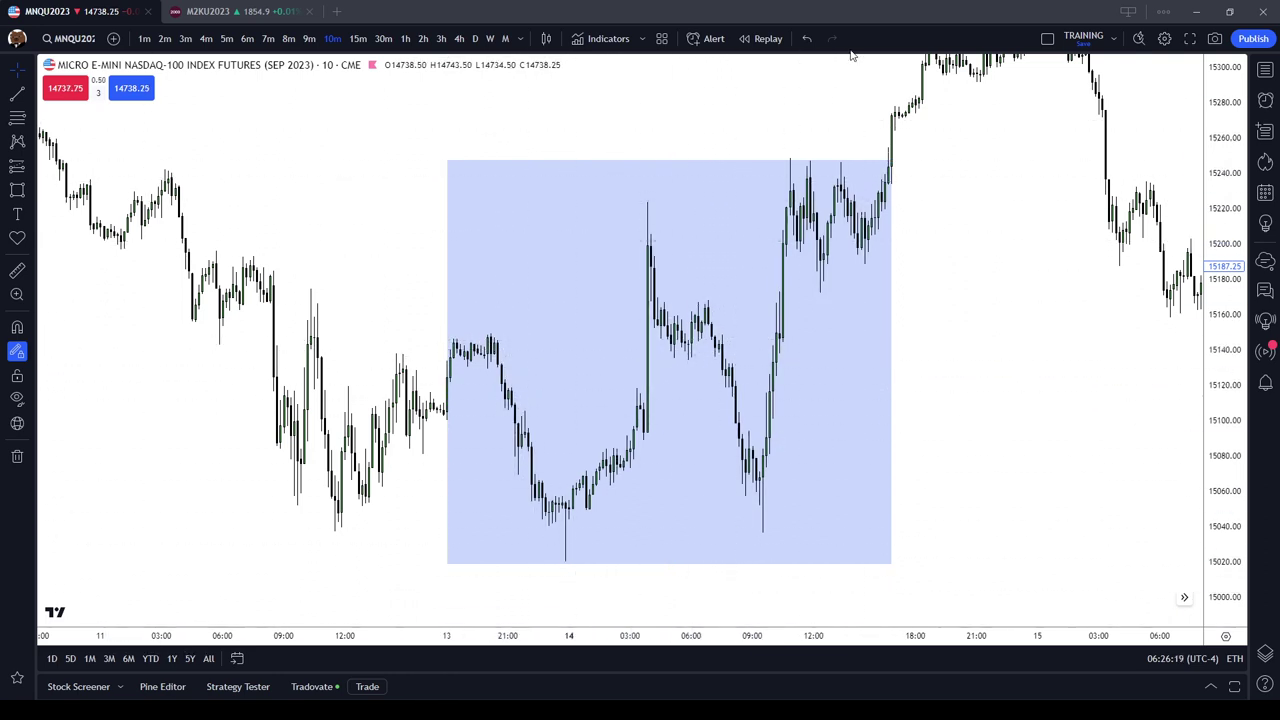
# Draw two roughly parallel brush strokes along the first decline in the rectangle, about 15150 to 15050 and 15125 to 15020
pyautogui.click(29, 217)
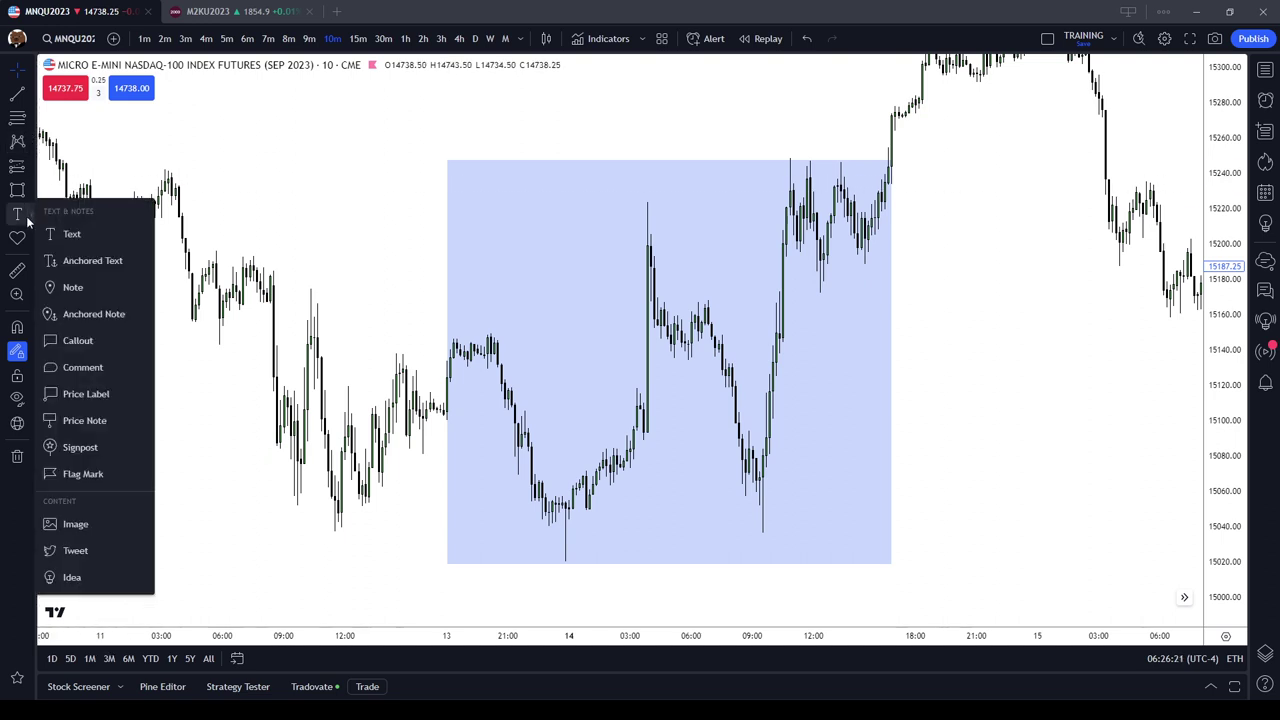
pyautogui.click(31, 92)
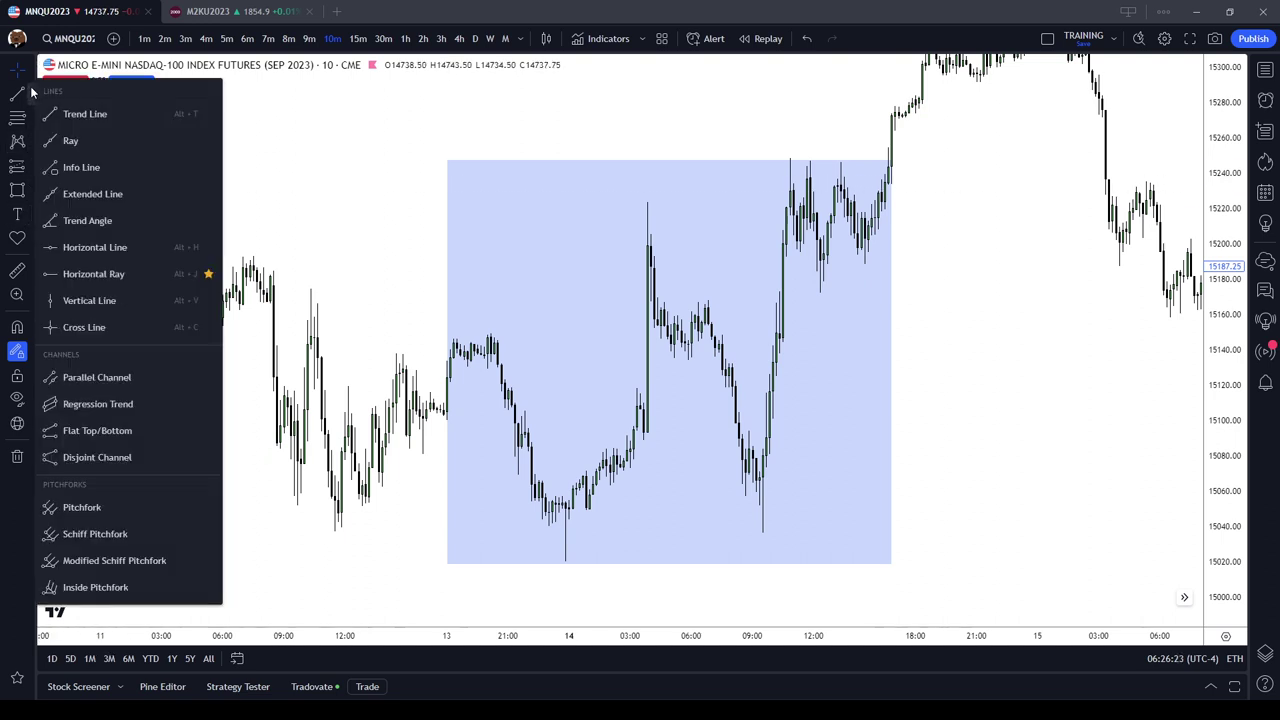
pyautogui.click(34, 145)
pyautogui.click(33, 143)
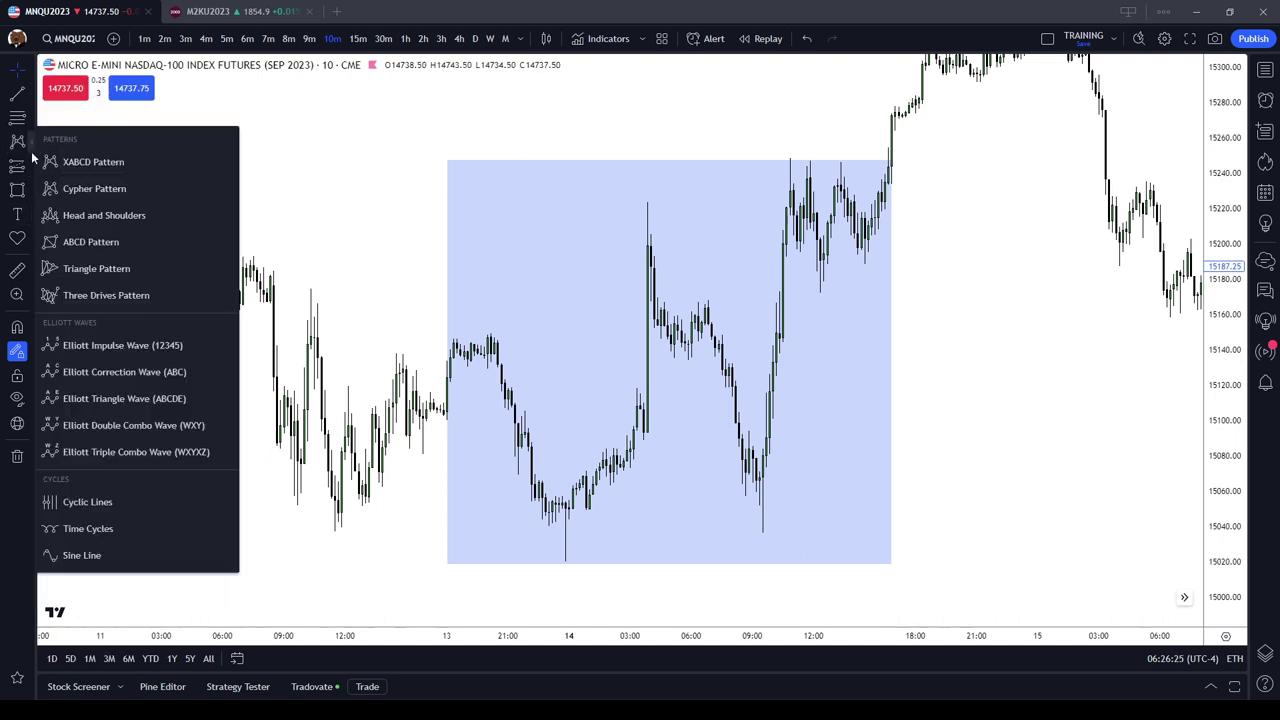
pyautogui.click(31, 168)
pyautogui.click(30, 190)
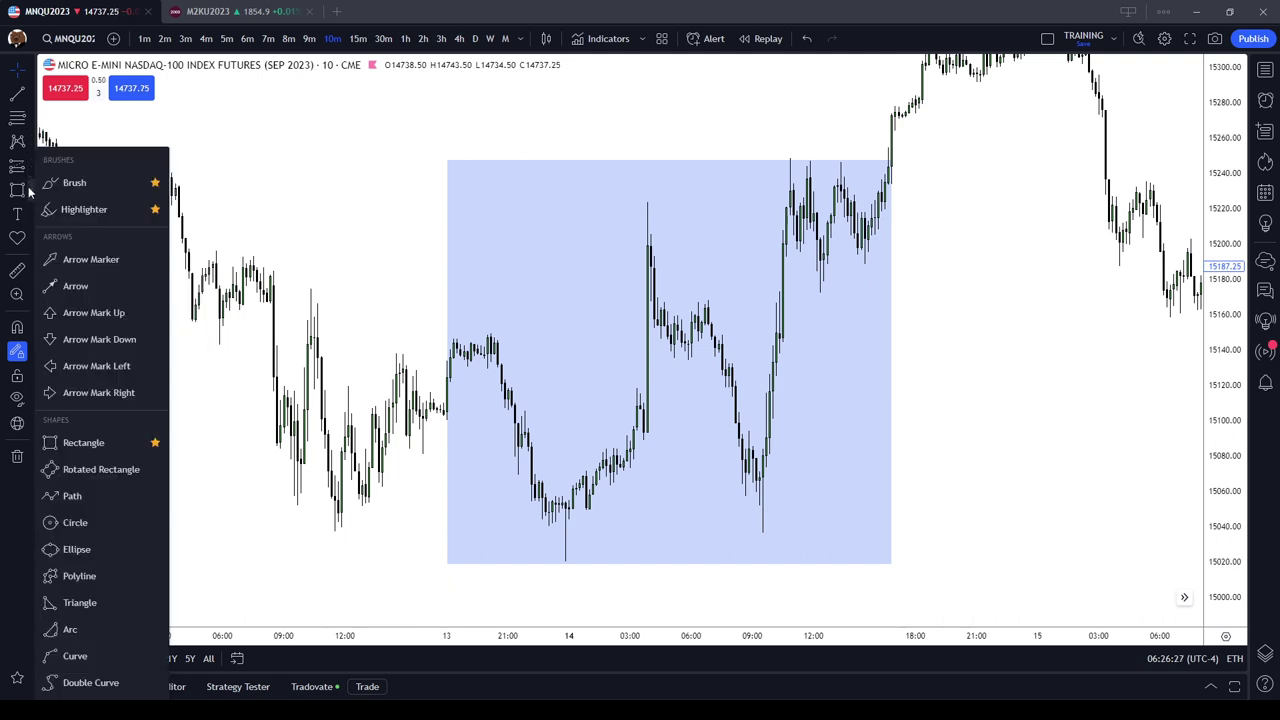
pyautogui.click(86, 183)
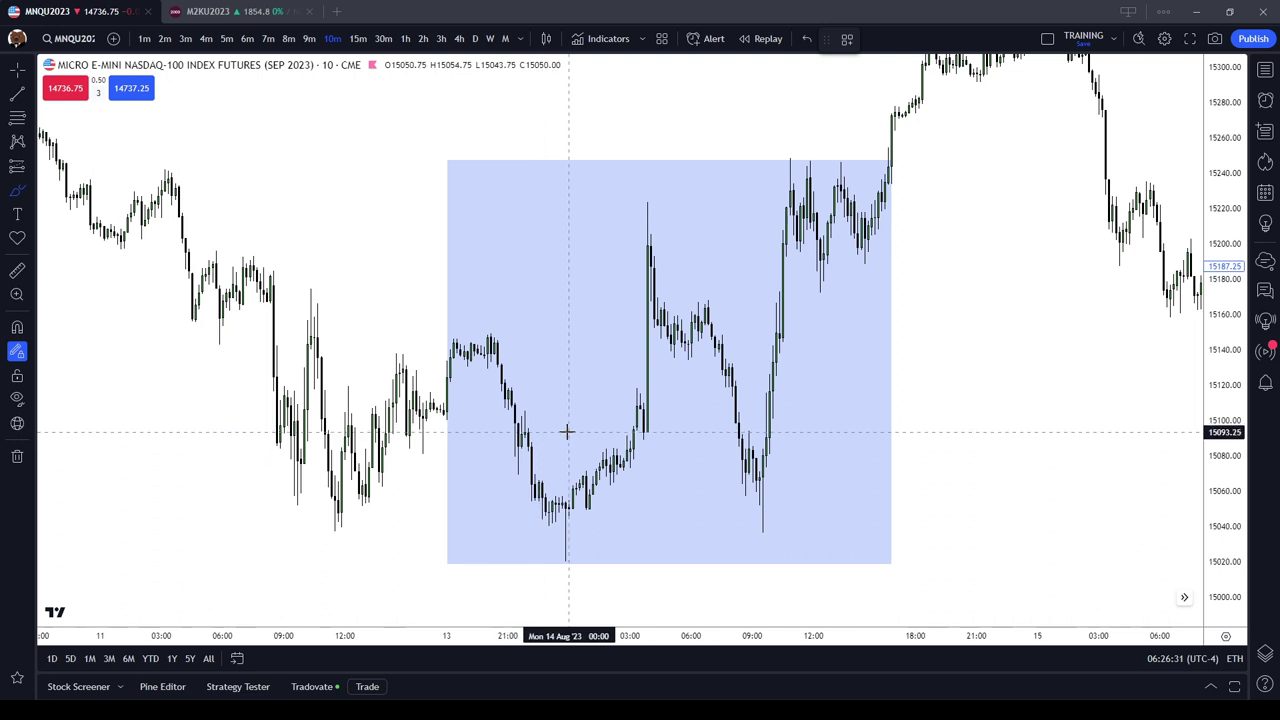
pyautogui.moveTo(498, 333); pyautogui.dragTo(587, 508)
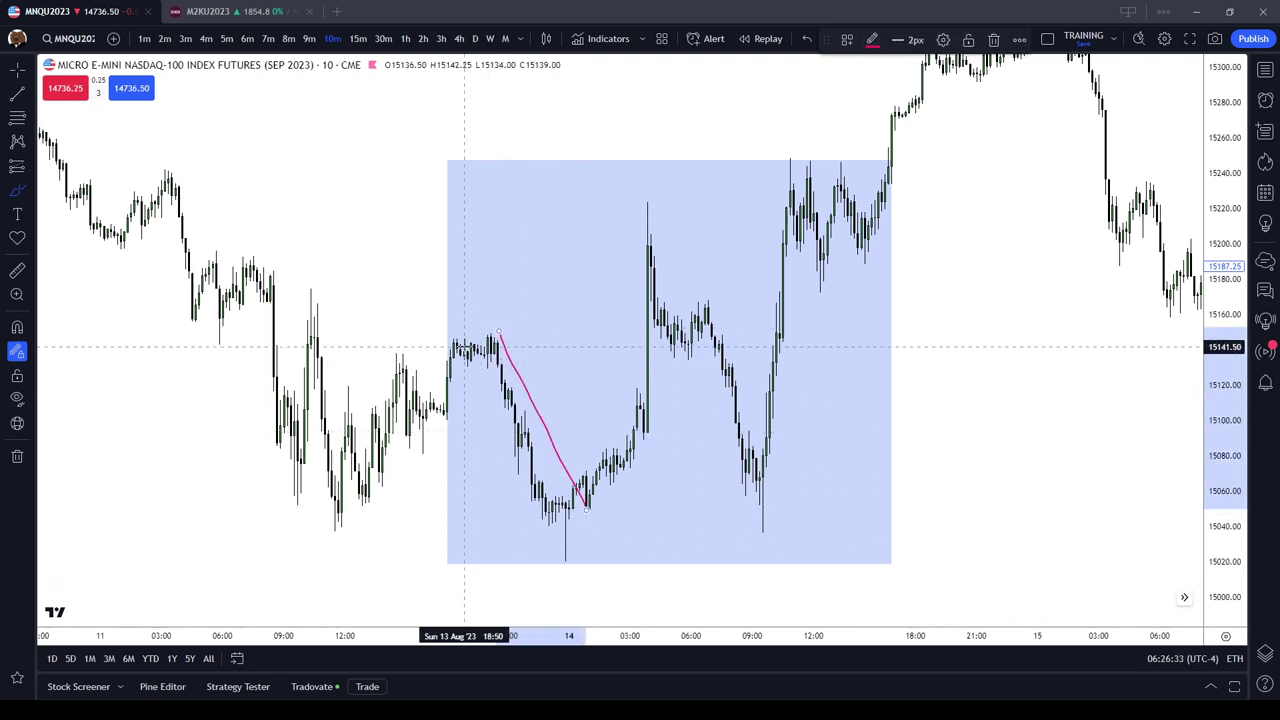
pyautogui.moveTo(456, 344); pyautogui.dragTo(572, 545)
pyautogui.press('Escape')
pyautogui.moveTo(520, 439); pyautogui.dragTo(509, 463)
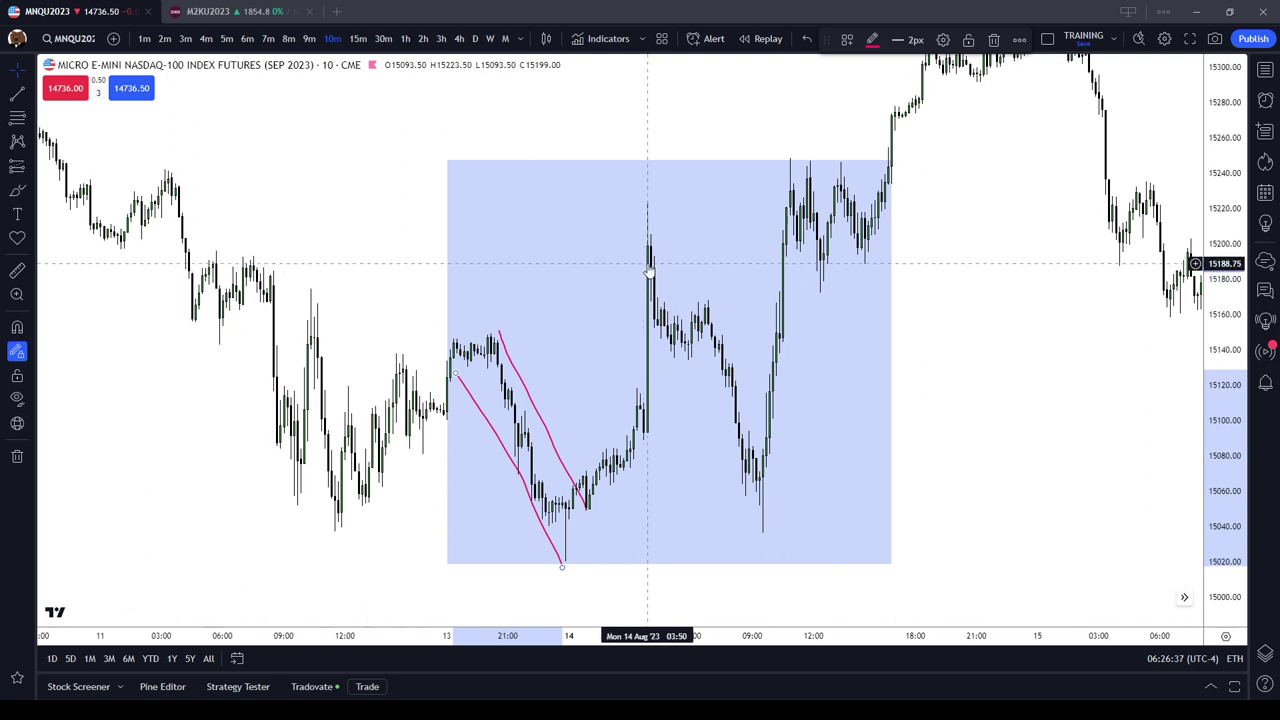
pyautogui.click(729, 257)
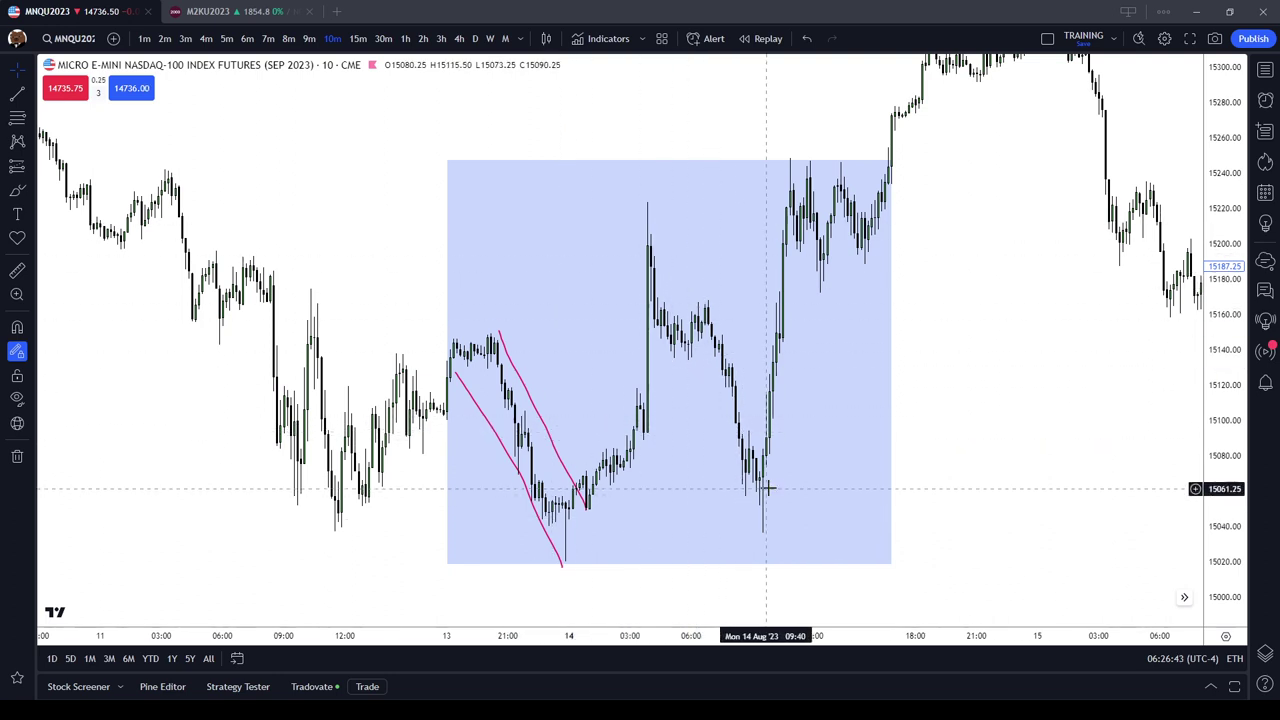
# Draw two brush strokes along the second decline, about 15180 to 15075 and 15160 to 15050, and circle the 13 August opening consolidation
pyautogui.click(17, 190)
pyautogui.moveTo(660, 272); pyautogui.dragTo(760, 465)
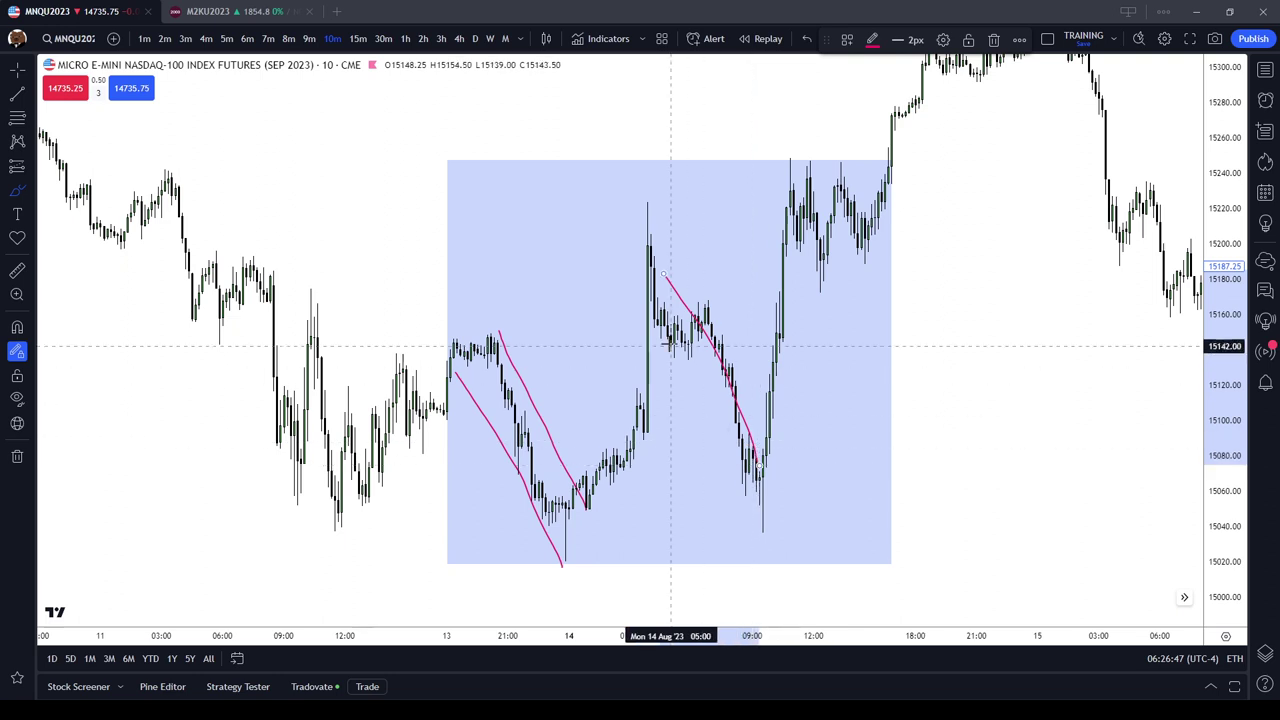
pyautogui.moveTo(641, 316); pyautogui.dragTo(786, 476)
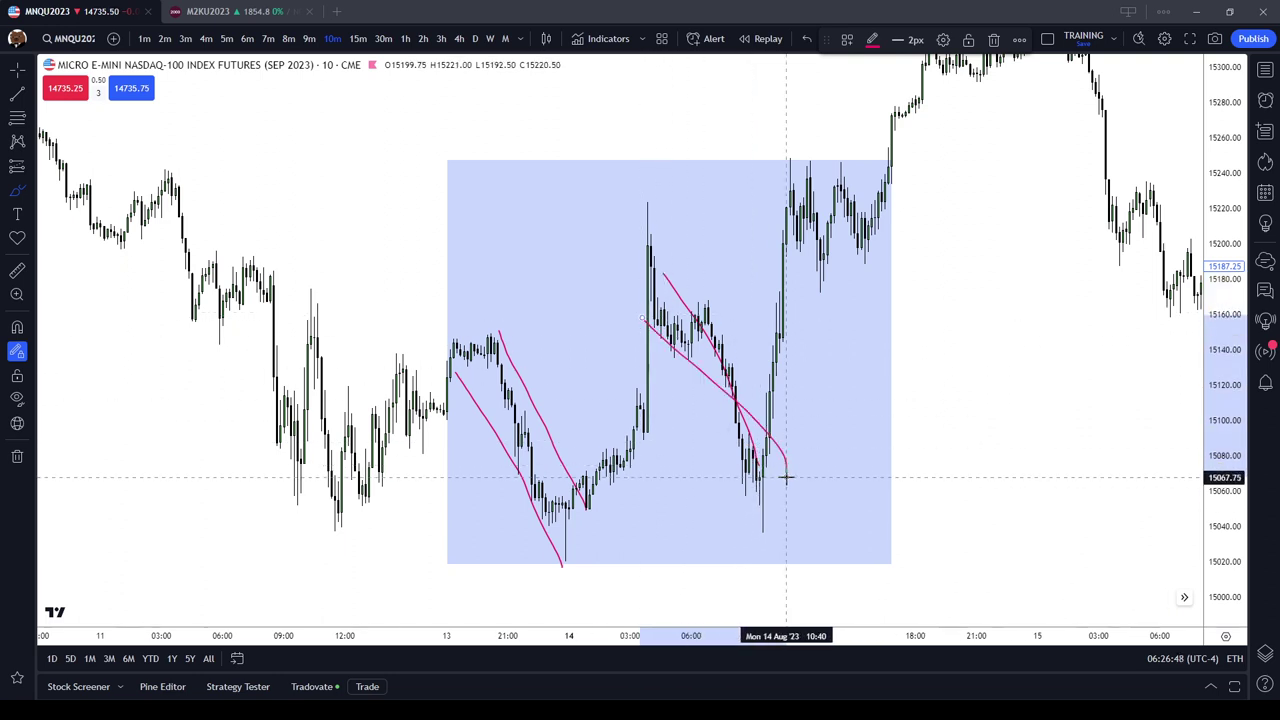
pyautogui.click(993, 40)
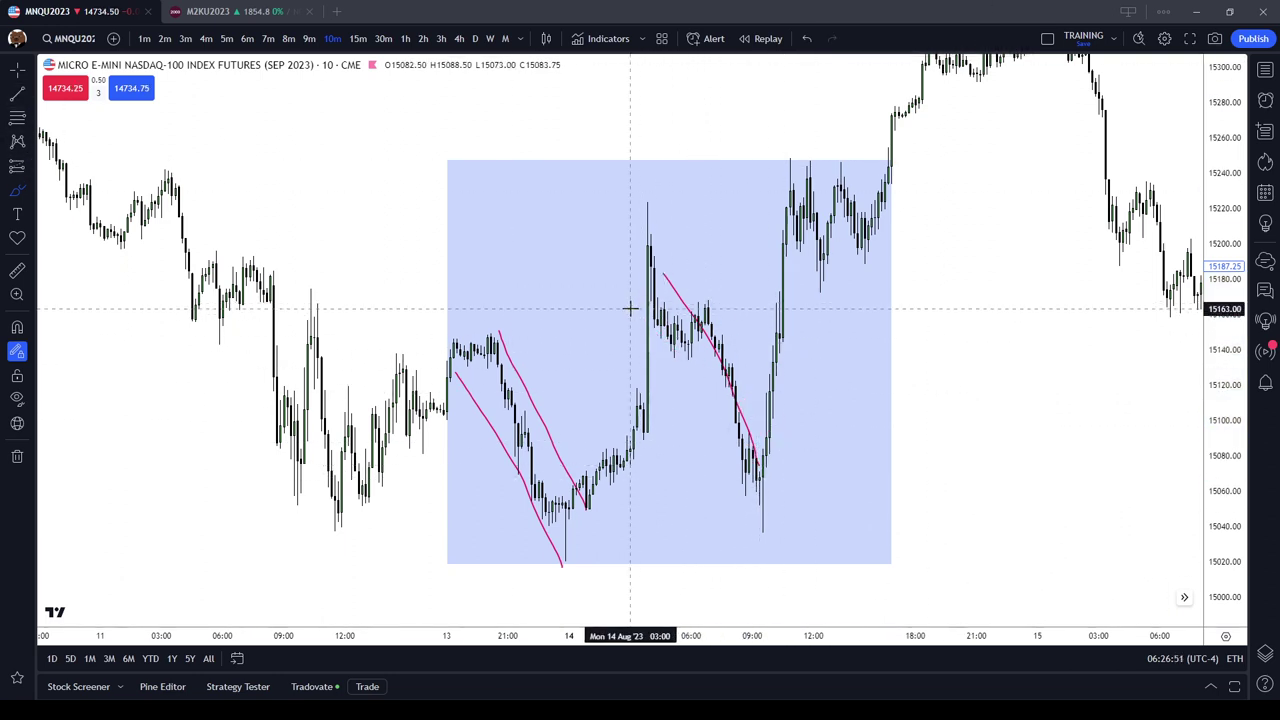
pyautogui.moveTo(632, 313); pyautogui.dragTo(728, 508)
pyautogui.moveTo(500, 335)
pyautogui.mouseDown()
pyautogui.moveTo(443, 345)
pyautogui.moveTo(524, 346)
pyautogui.mouseUp()
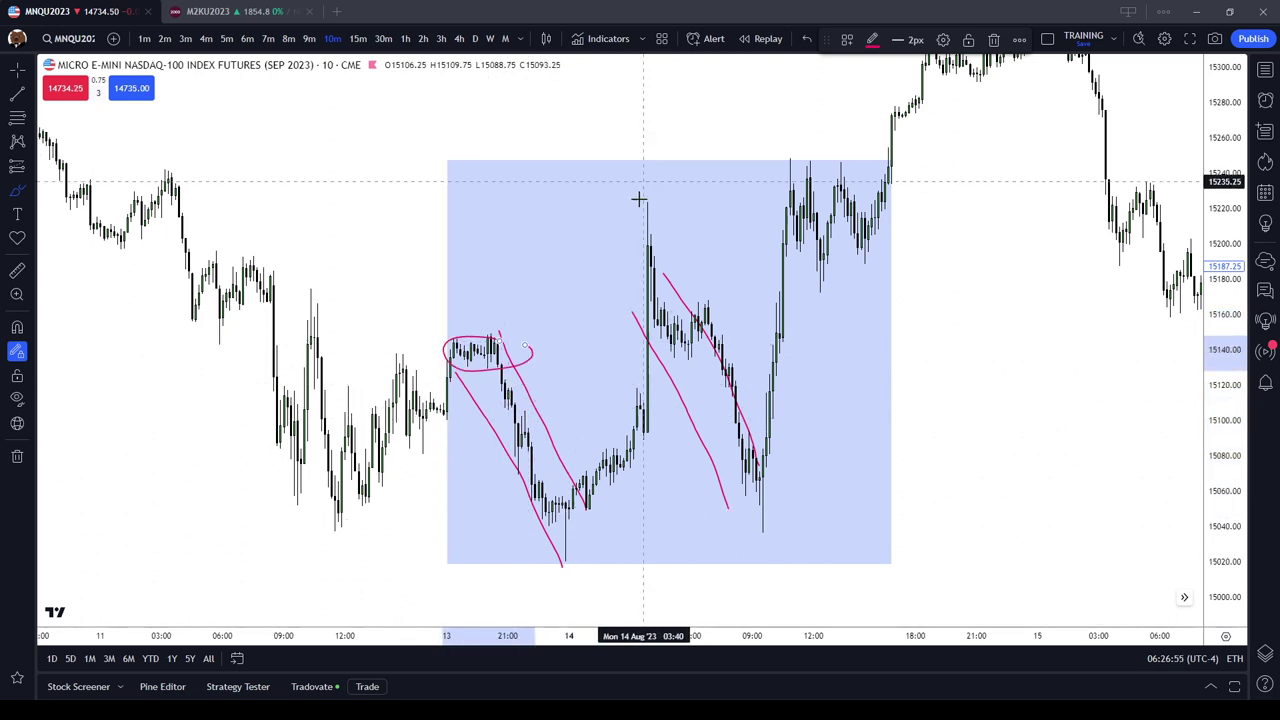
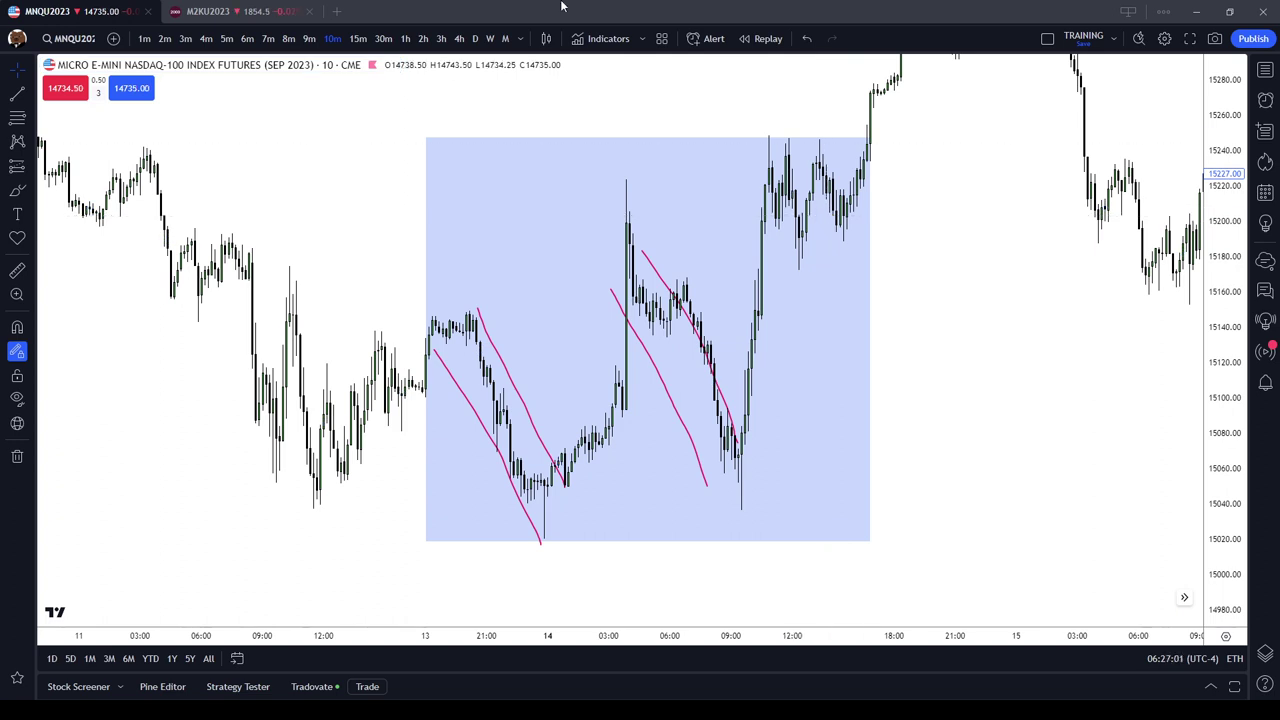
# Switch the chart to the daily timeframe and examine the 14 August candle and its lower wick up close
pyautogui.click(476, 39)
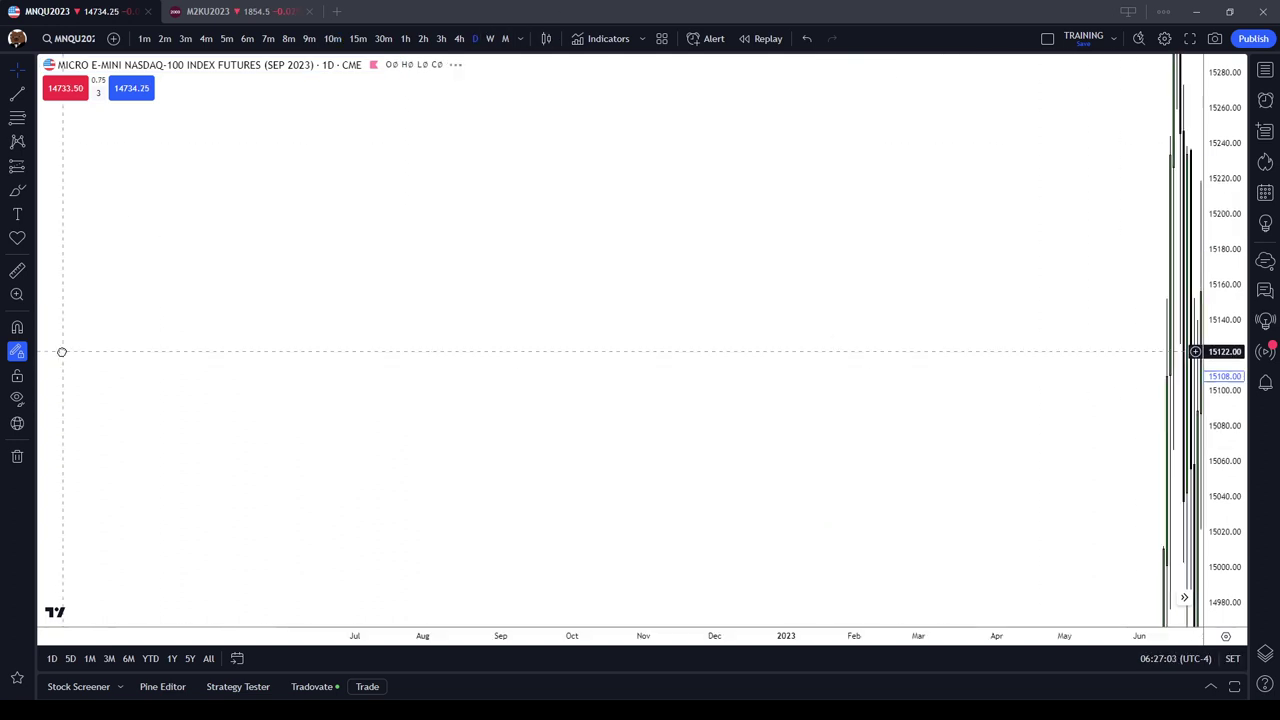
pyautogui.moveTo(692, 257); pyautogui.dragTo(1043, 514)
pyautogui.scroll(6, 1078, 492)
pyautogui.moveTo(1236, 236); pyautogui.dragTo(1232, 650)
pyautogui.scroll(5, 705, 508)
pyautogui.moveTo(600, 465); pyautogui.dragTo(1017, 471)
pyautogui.scroll(4, 903, 463)
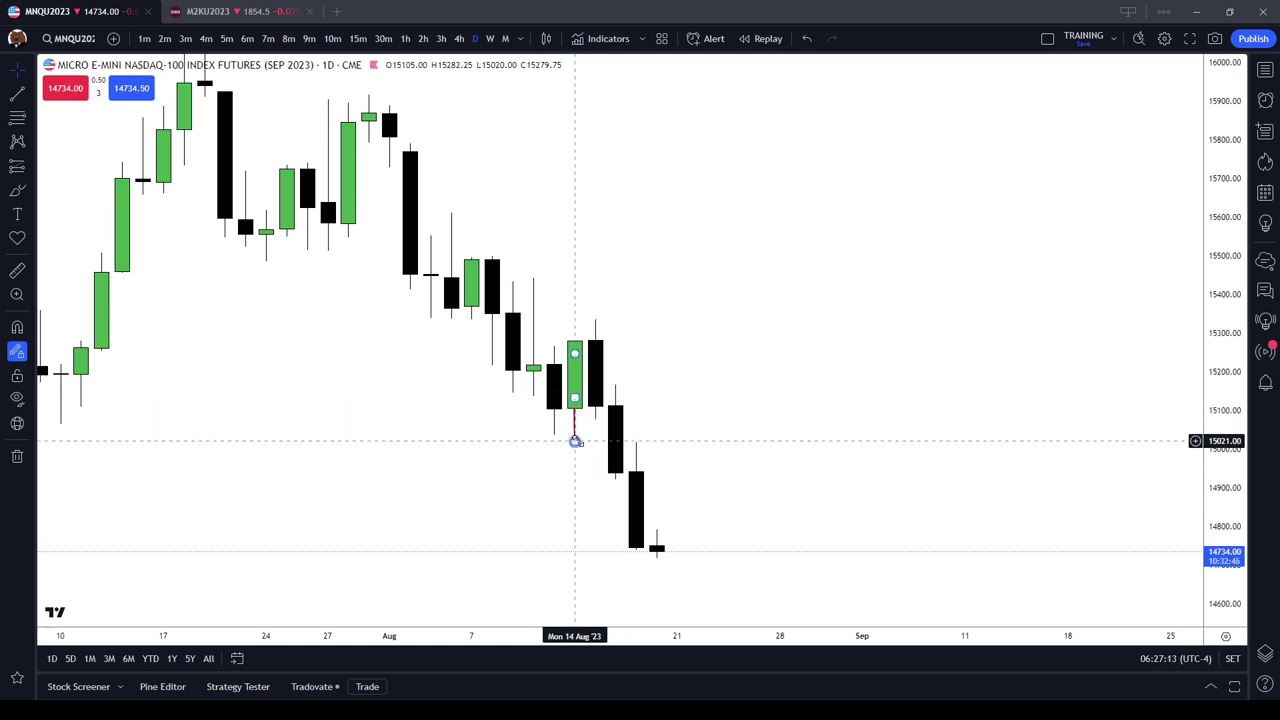
# Return to the 10-minute timeframe and examine the two marked declines inside the 14 August rectangle
pyautogui.click(336, 39)
pyautogui.scroll(-8, 863, 359)
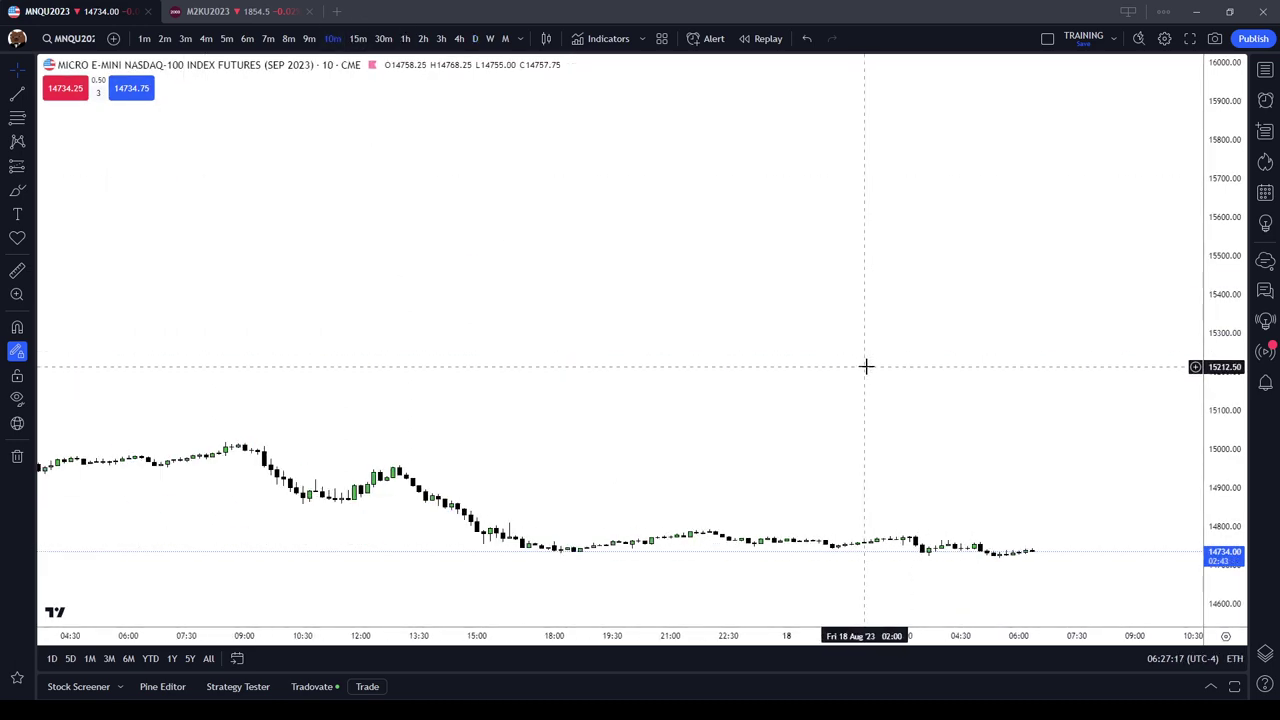
pyautogui.moveTo(231, 380); pyautogui.dragTo(980, 413)
pyautogui.moveTo(543, 376); pyautogui.dragTo(1006, 371)
pyautogui.moveTo(271, 374); pyautogui.dragTo(617, 374)
pyautogui.moveTo(612, 494); pyautogui.dragTo(1010, 456)
pyautogui.moveTo(1214, 560); pyautogui.dragTo(1214, 55)
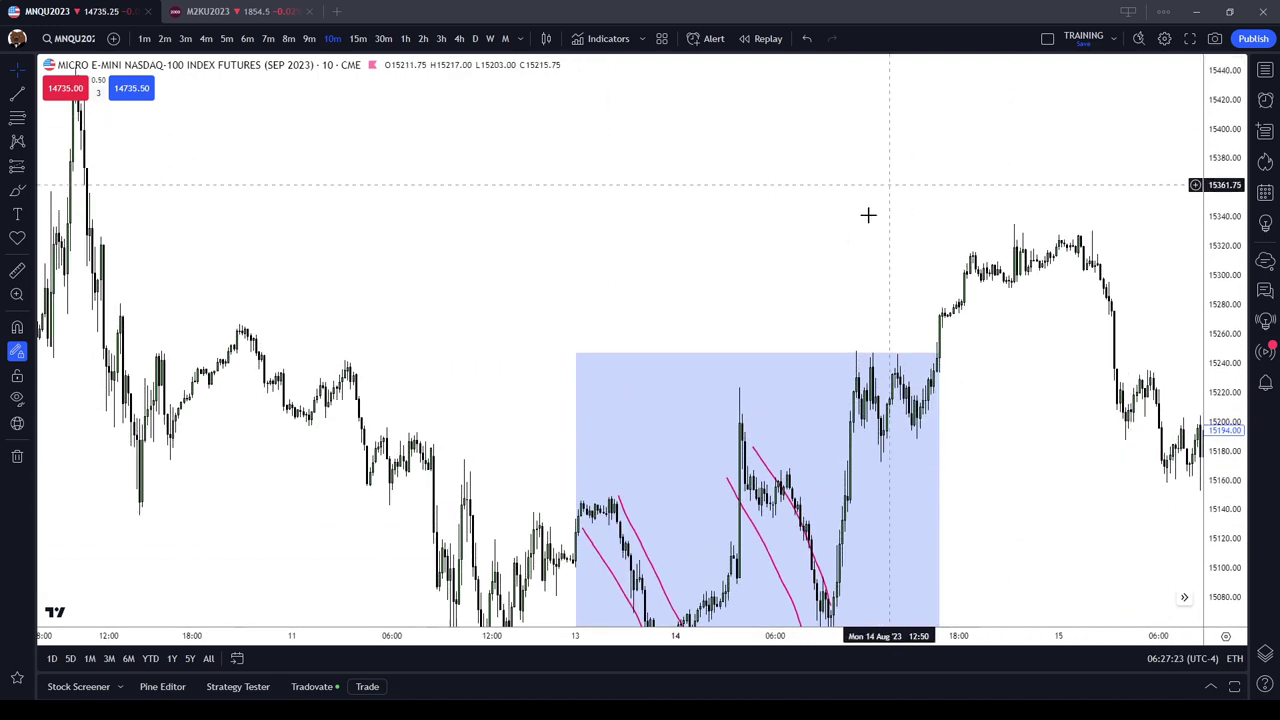
pyautogui.moveTo(948, 509); pyautogui.dragTo(961, 422)
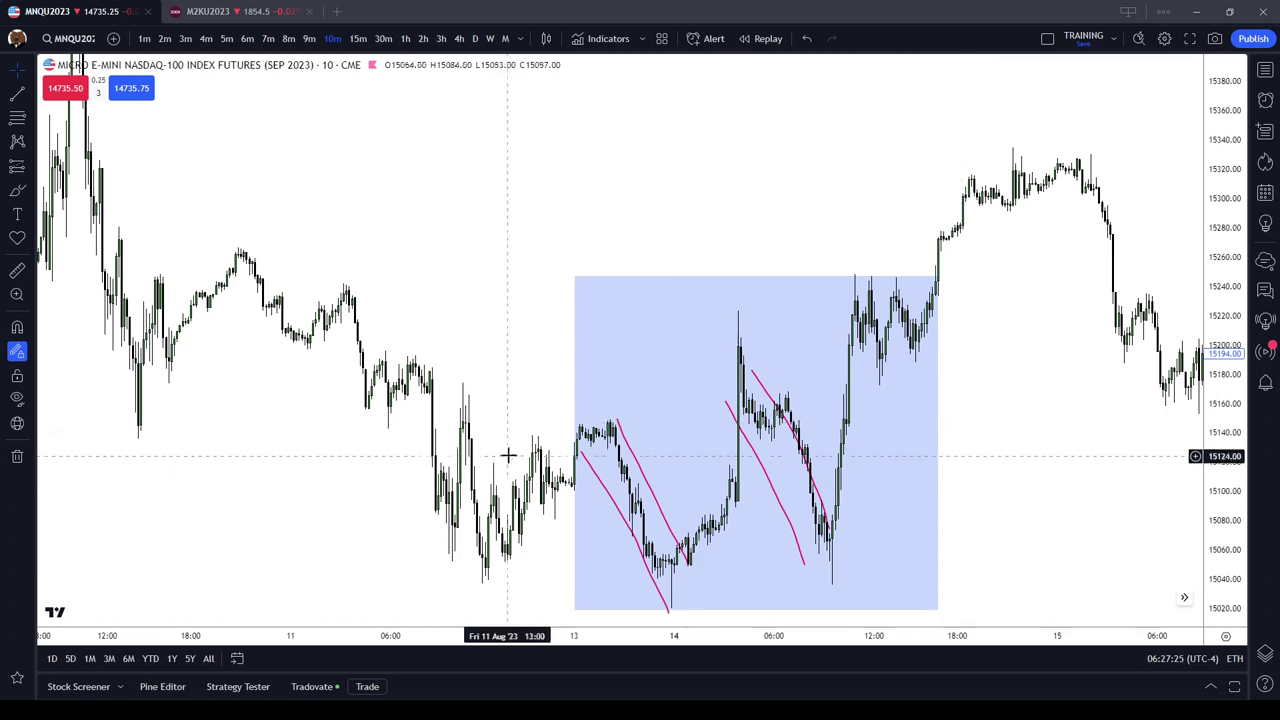
pyautogui.scroll(3, 563, 431)
pyautogui.moveTo(563, 431); pyautogui.dragTo(601, 305)
pyautogui.scroll(-3, 601, 305)
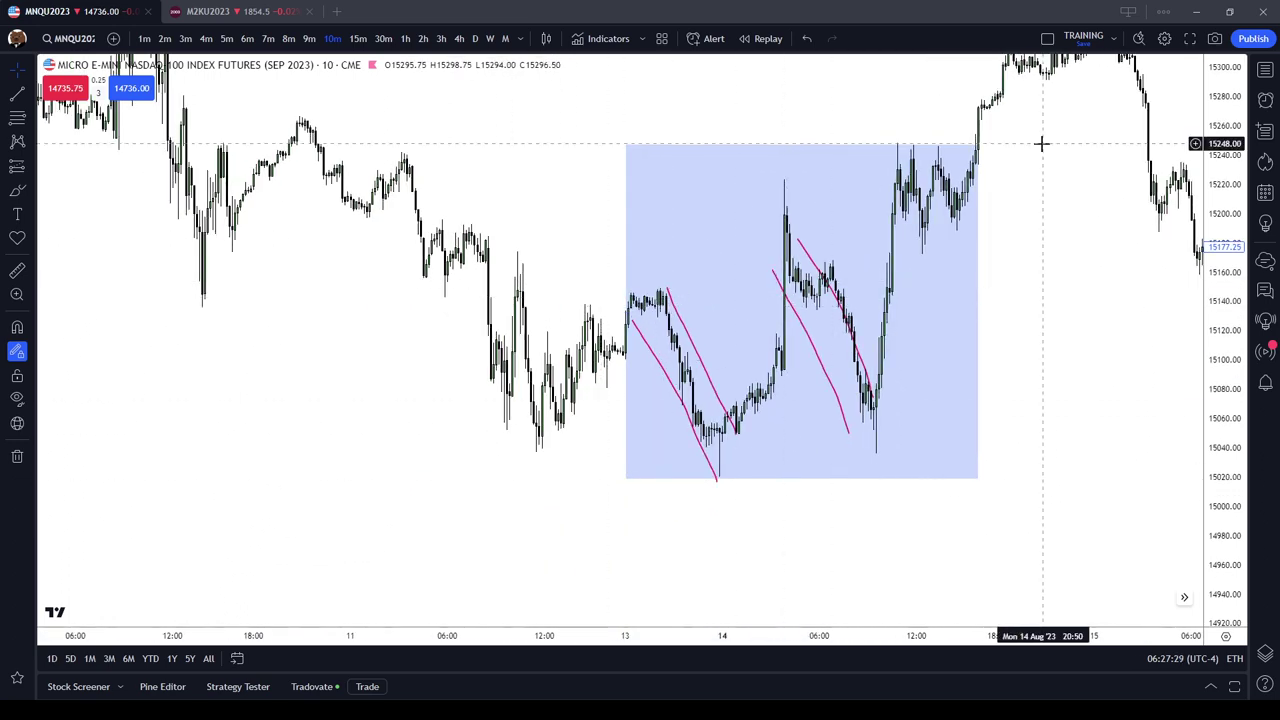
# Switch to the daily timeframe and bring the March to May 2023 uptrend into view
pyautogui.click(475, 38)
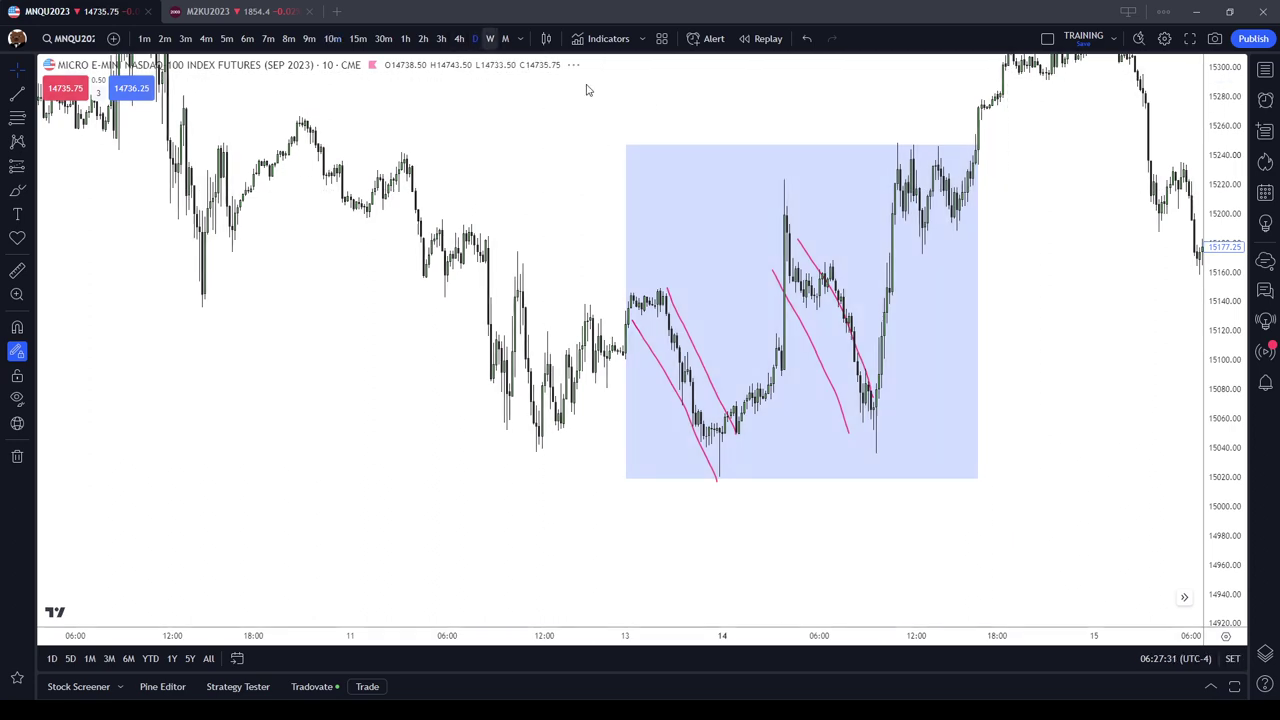
pyautogui.moveTo(1224, 140); pyautogui.dragTo(1224, 620)
pyautogui.moveTo(760, 540); pyautogui.dragTo(660, 500)
pyautogui.moveTo(700, 417); pyautogui.dragTo(300, 340)
pyautogui.scroll(4, 300, 340)
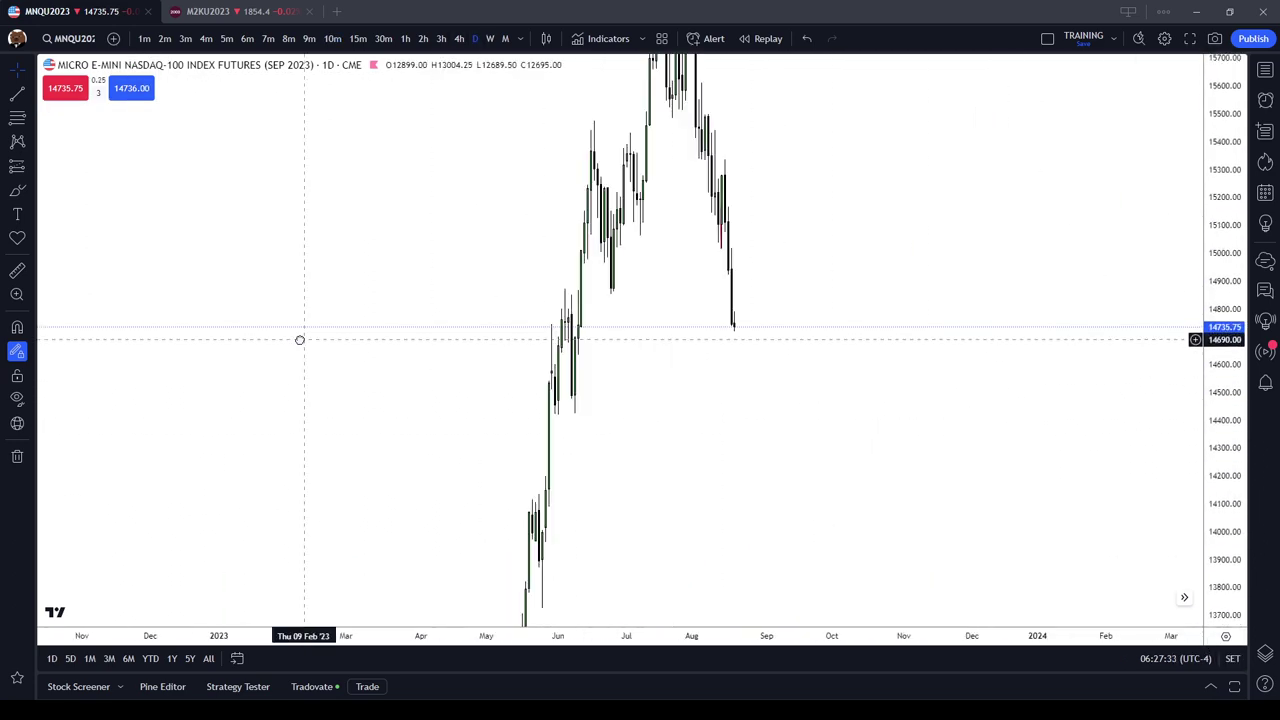
pyautogui.moveTo(547, 432); pyautogui.dragTo(1160, 163)
pyautogui.scroll(4, 886, 443)
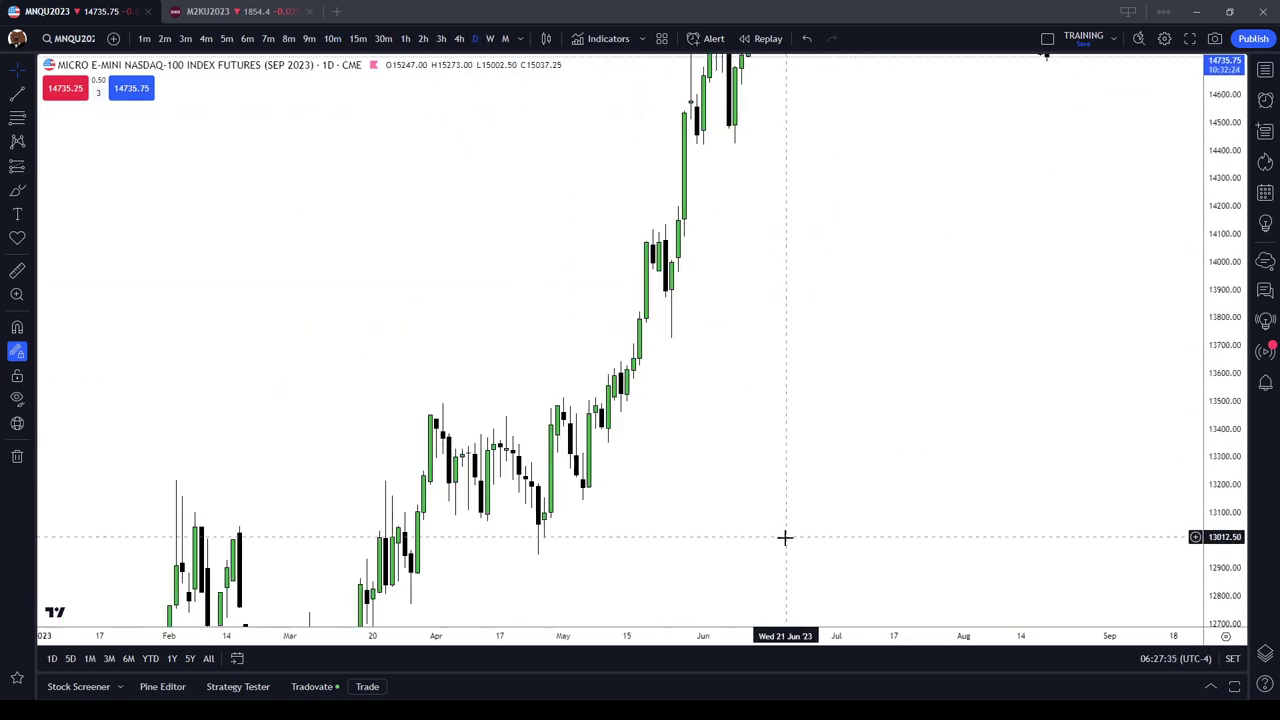
pyautogui.moveTo(786, 537); pyautogui.dragTo(904, 349)
# Circle the lower wicks of the May candles in the daily uptrend with the brush and remove these drawings
pyautogui.click(17, 190)
pyautogui.moveTo(550, 258); pyautogui.dragTo(592, 210)
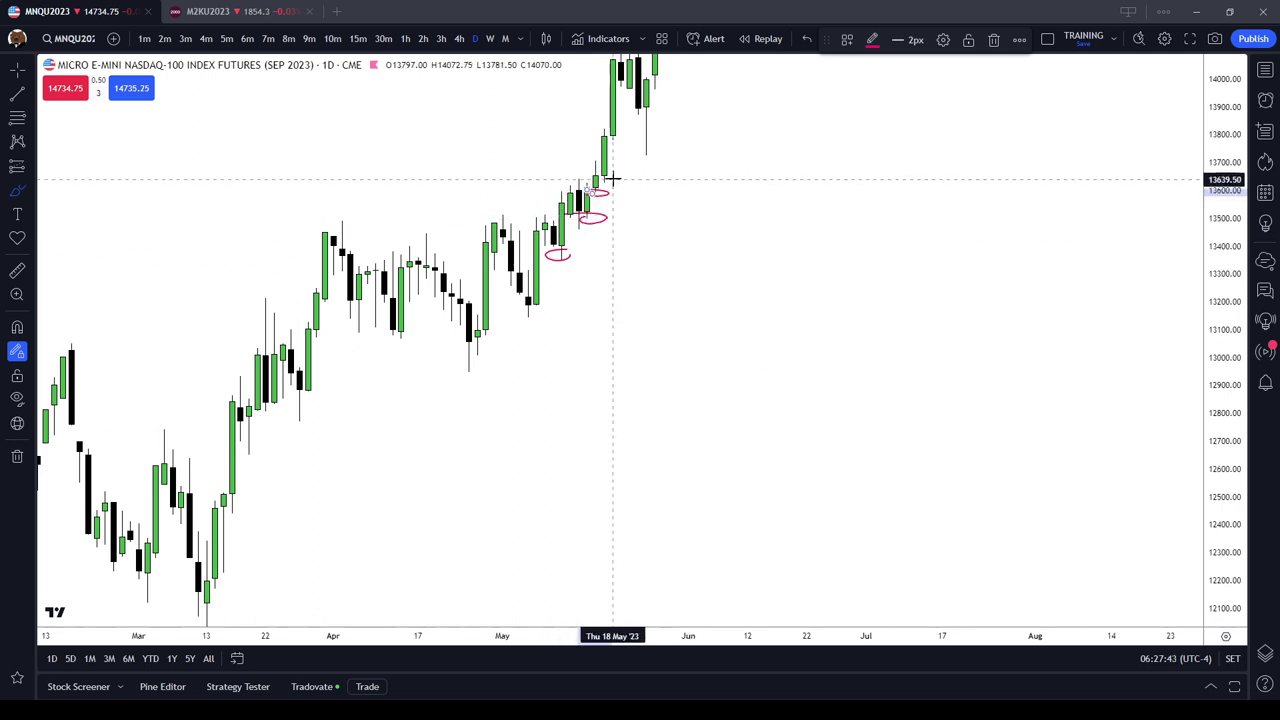
pyautogui.moveTo(648, 148); pyautogui.dragTo(652, 150)
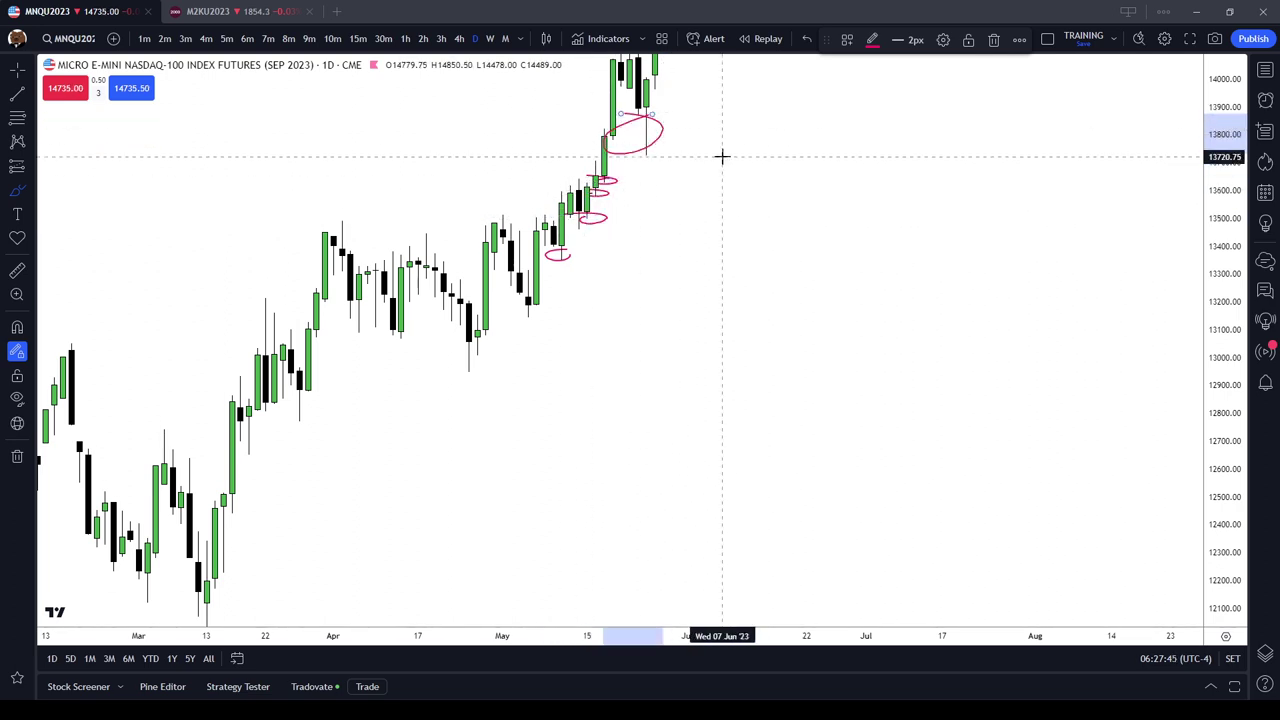
pyautogui.rightClick(730, 180)
pyautogui.click(797, 457)
# Circle the upper wicks of the bearish daily candles in April with the brush
pyautogui.moveTo(502, 299); pyautogui.dragTo(609, 349)
pyautogui.click(17, 190)
pyautogui.moveTo(455, 284)
pyautogui.mouseDown()
pyautogui.moveTo(440, 287)
pyautogui.moveTo(456, 281)
pyautogui.mouseUp()
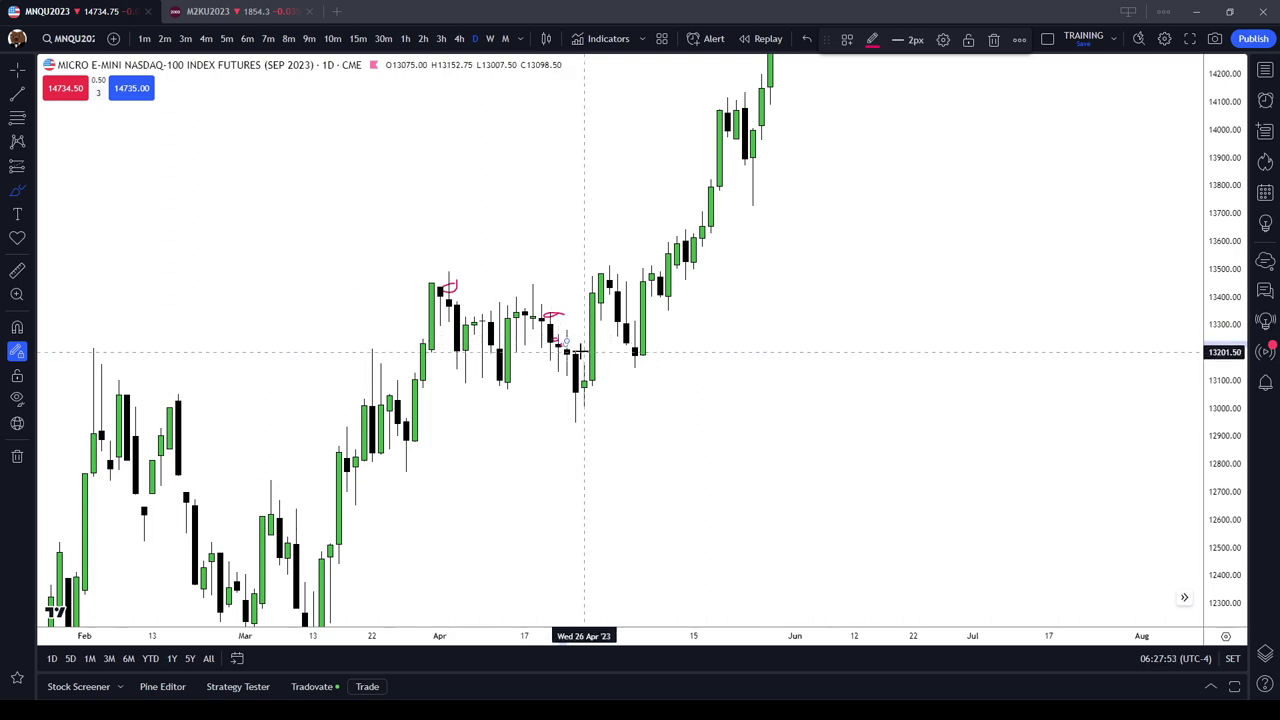
pyautogui.press('Escape')
# Examine the daily candles and their wicks from late May through mid-August 2023
pyautogui.moveTo(805, 350); pyautogui.dragTo(638, 533)
pyautogui.rightClick(790, 287)
pyautogui.click(646, 256)
pyautogui.moveTo(642, 411); pyautogui.dragTo(681, 380)
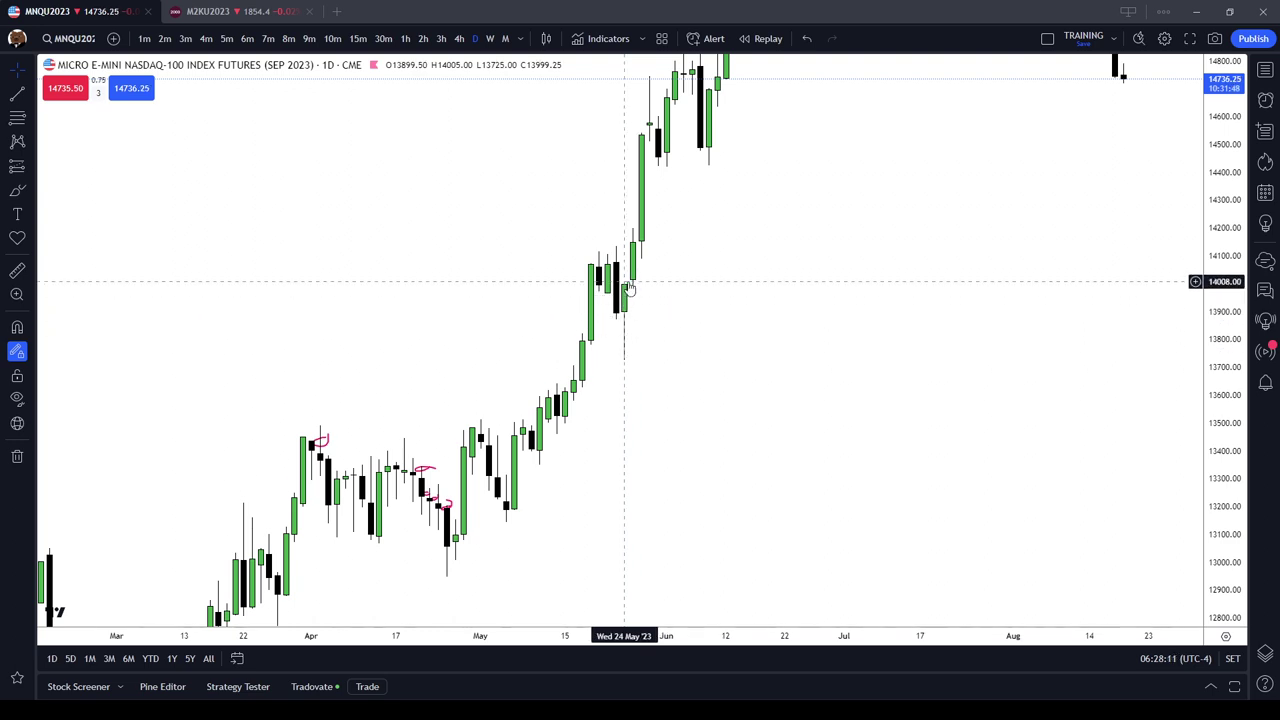
pyautogui.moveTo(780, 203); pyautogui.dragTo(657, 486)
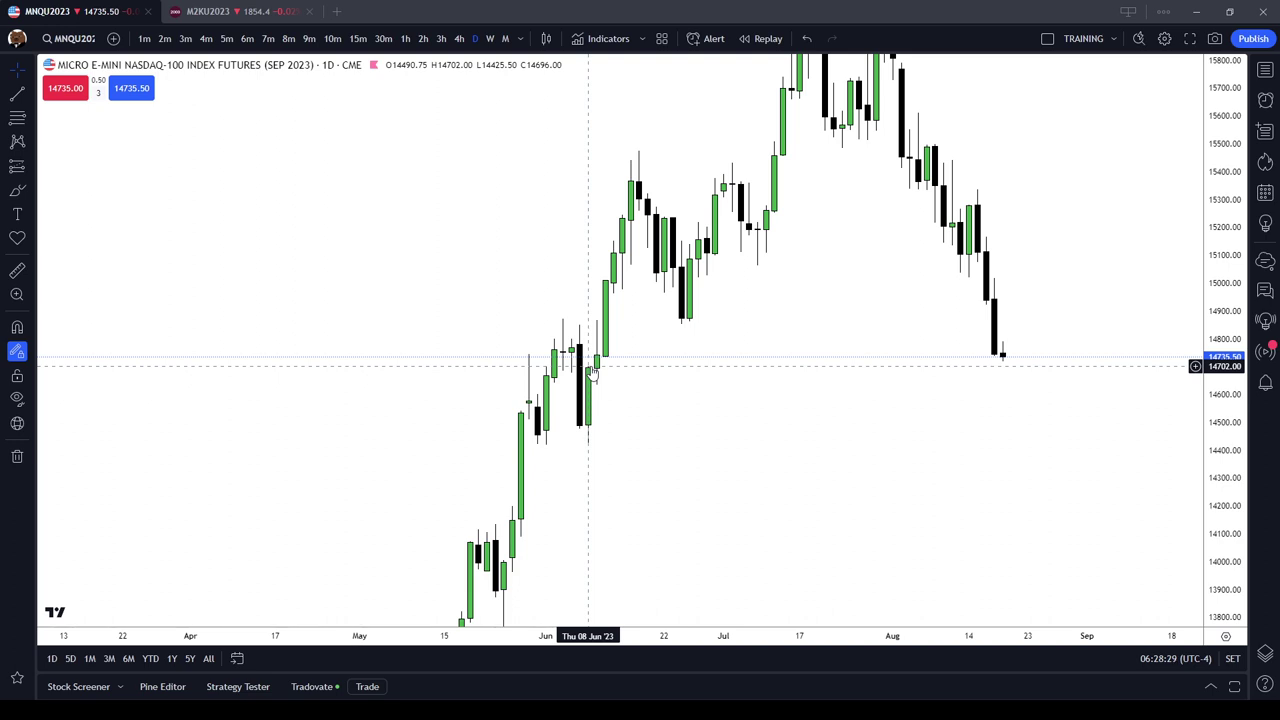
pyautogui.scroll(2, 590, 368)
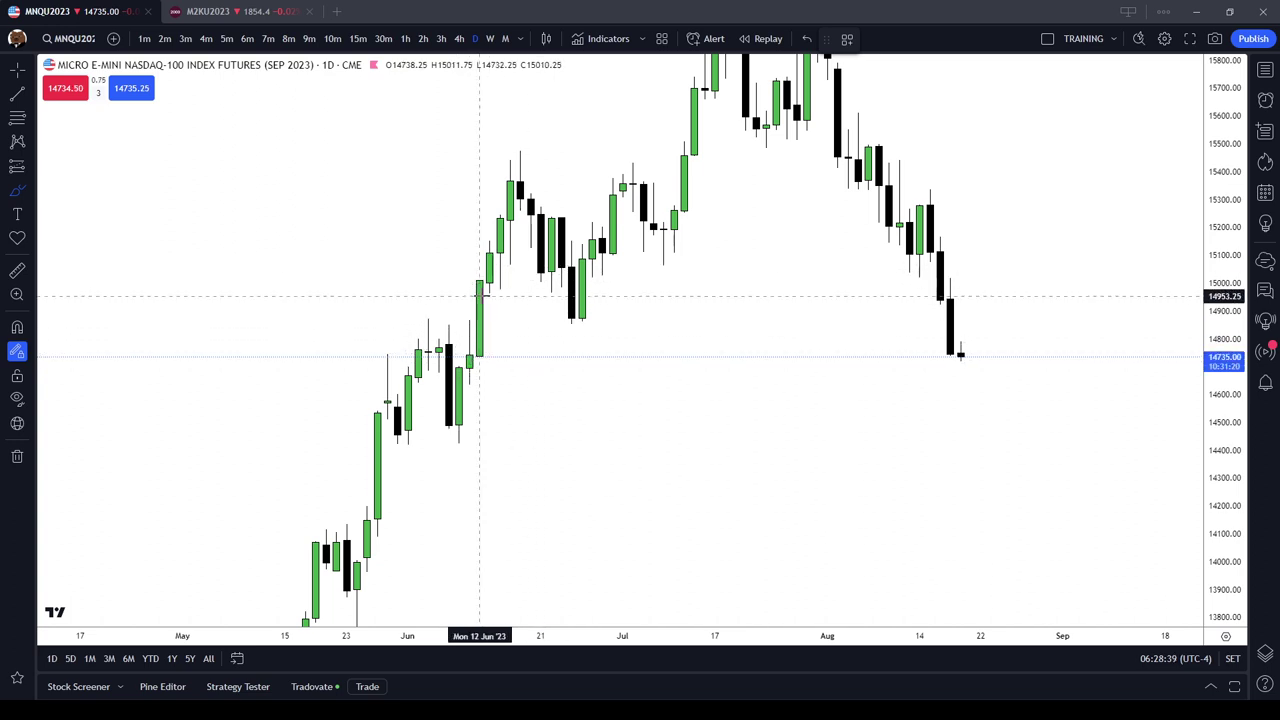
pyautogui.moveTo(751, 294); pyautogui.dragTo(666, 354)
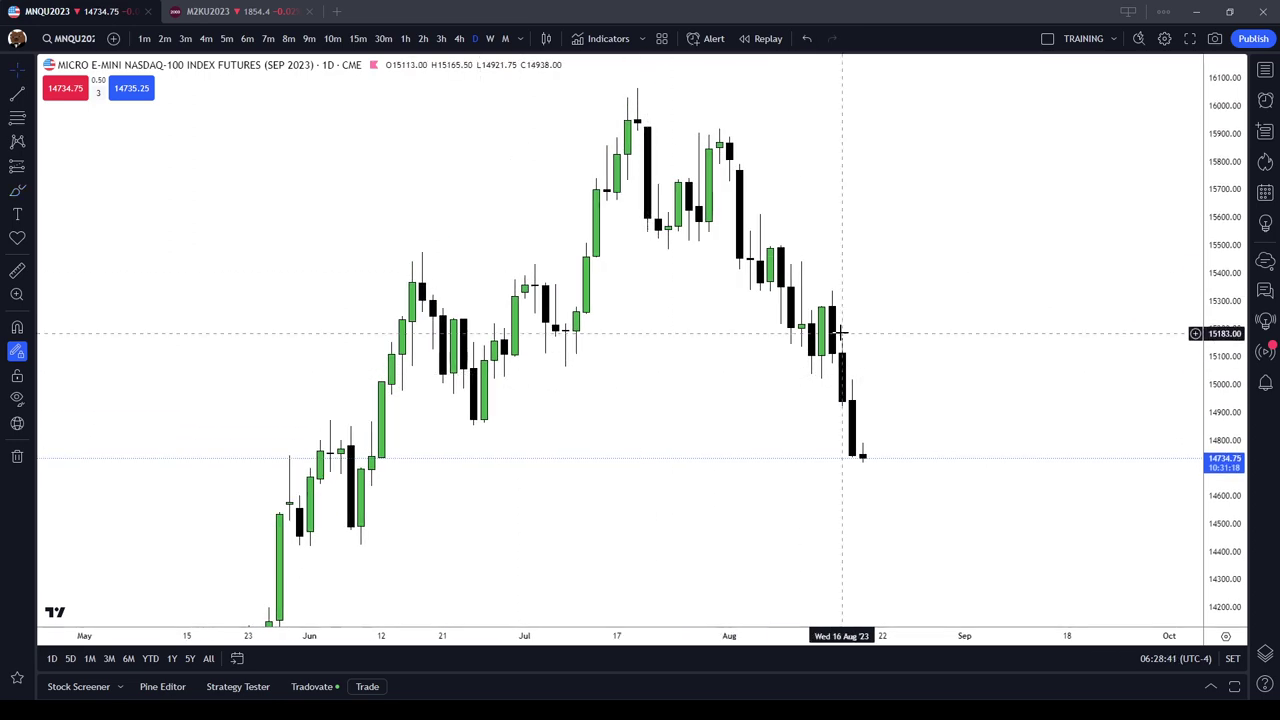
# Switch to the 15-minute timeframe and examine the price action from 14 to 18 August
pyautogui.click(357, 39)
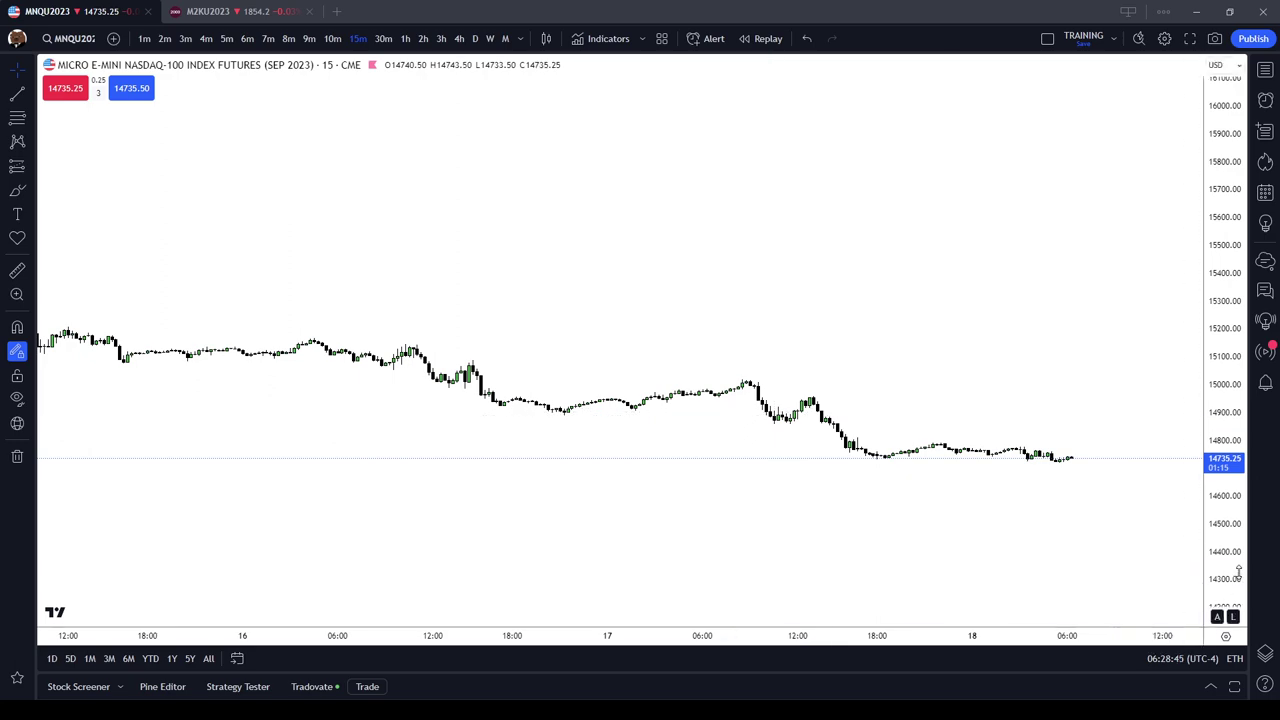
pyautogui.moveTo(1238, 573); pyautogui.dragTo(1154, 6)
pyautogui.scroll(-4, 857, 384)
pyautogui.moveTo(857, 384); pyautogui.dragTo(904, 253)
pyautogui.moveTo(290, 75); pyautogui.dragTo(429, 437)
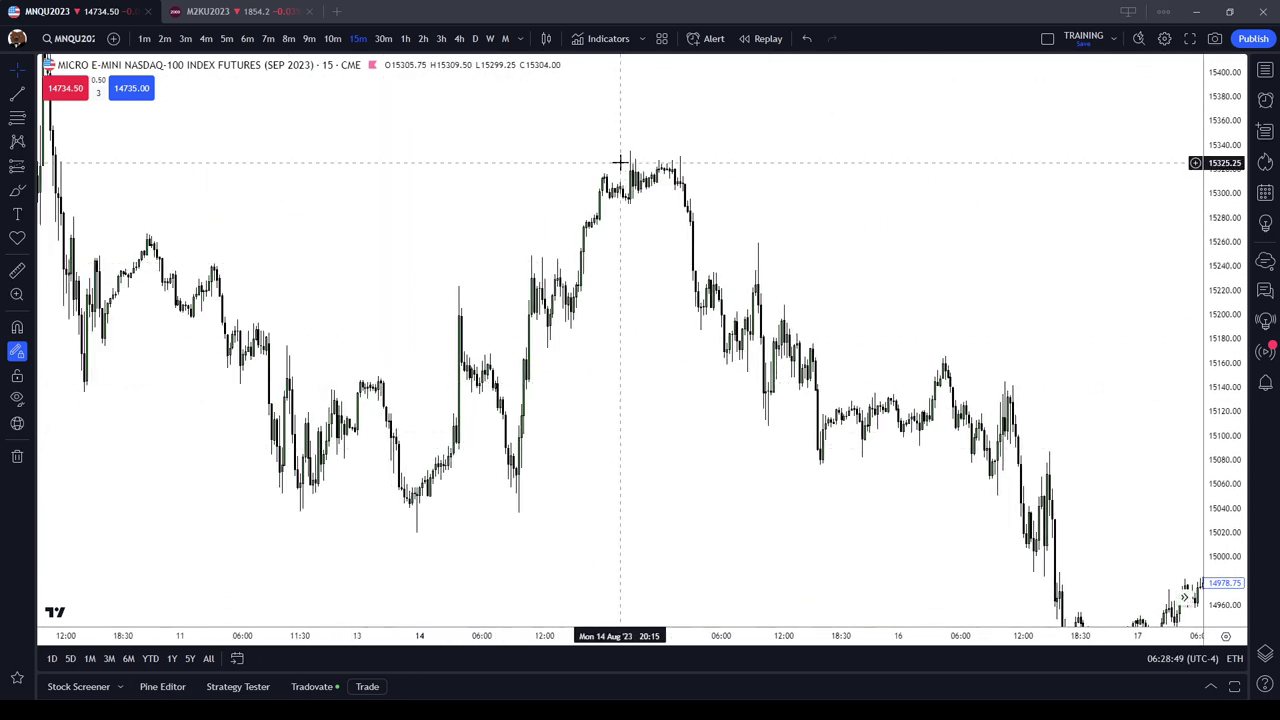
pyautogui.scroll(1, 706, 240)
pyautogui.moveTo(586, 563); pyautogui.dragTo(331, 311)
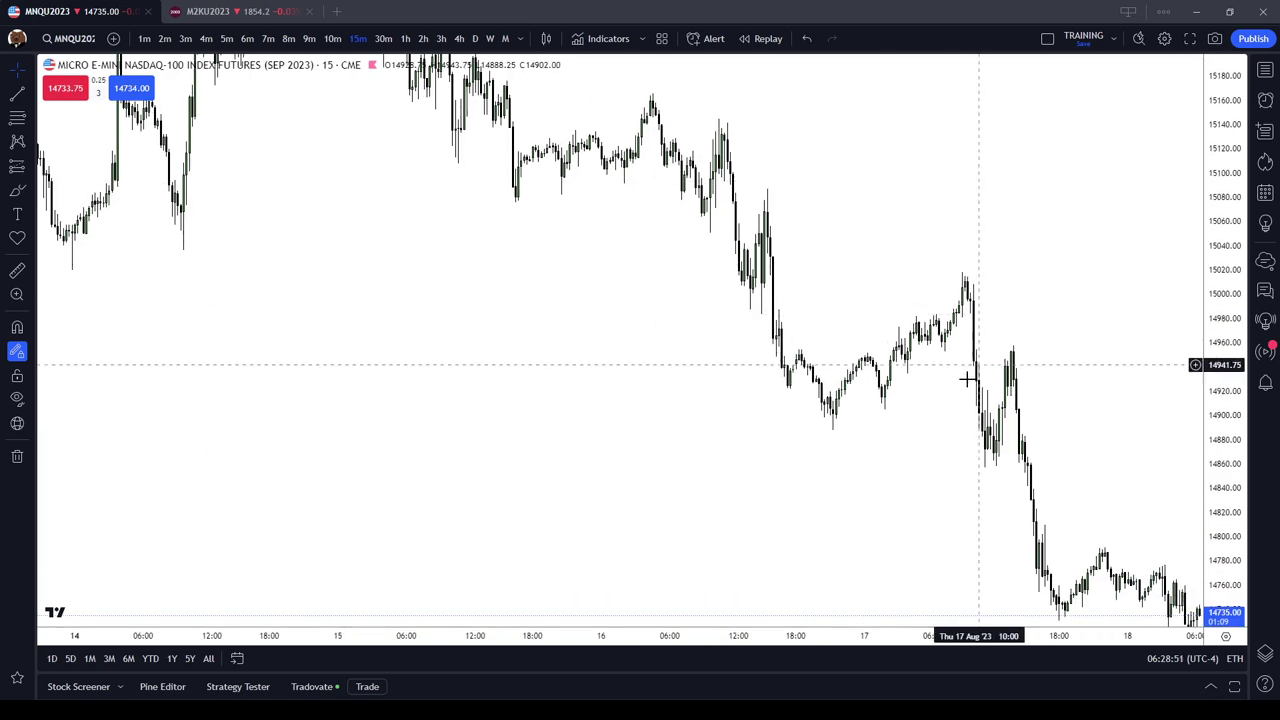
pyautogui.moveTo(968, 378); pyautogui.dragTo(513, 166)
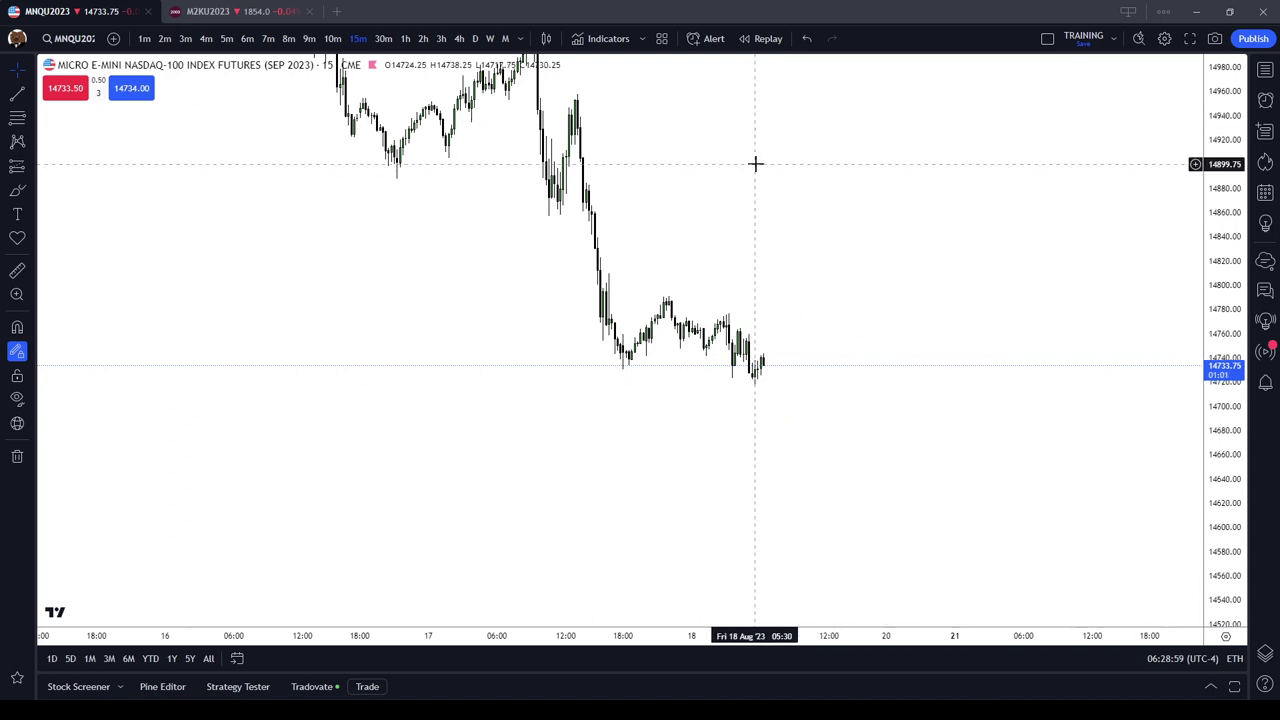
pyautogui.moveTo(574, 106); pyautogui.dragTo(594, 257)
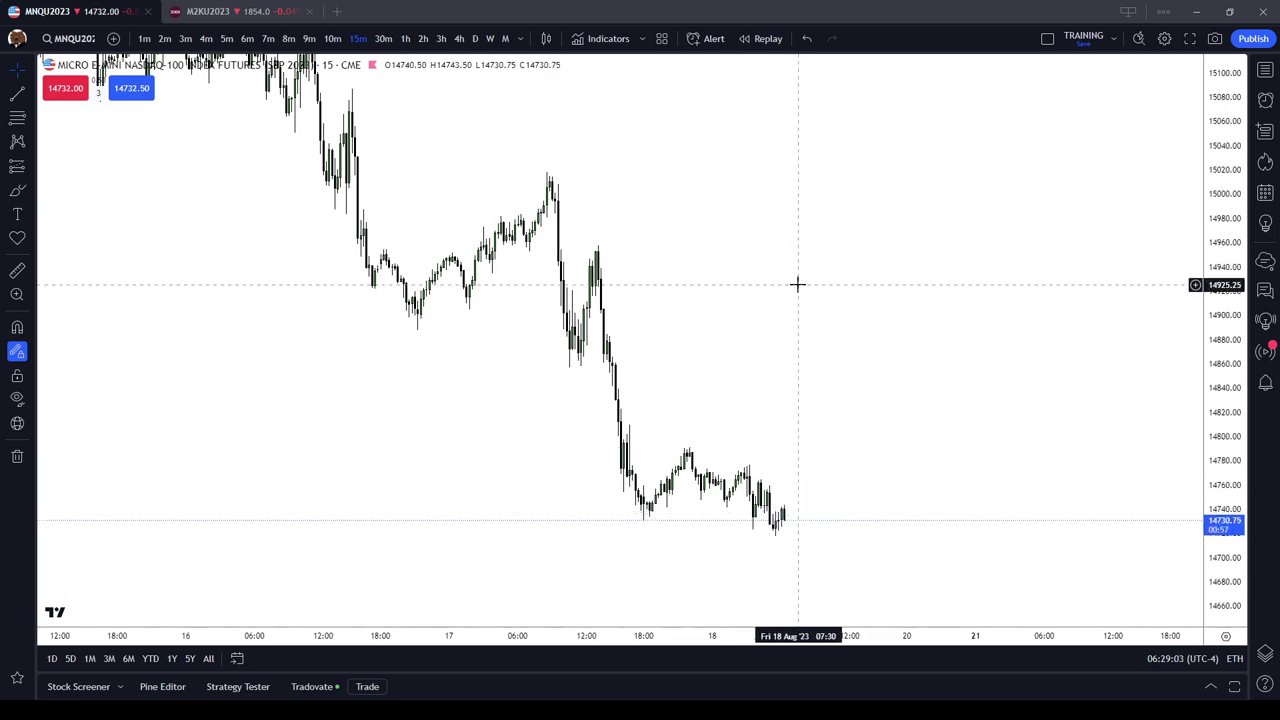
# Switch to the daily timeframe and circle the upper wick of the 17 August candle with the brush
pyautogui.click(474, 39)
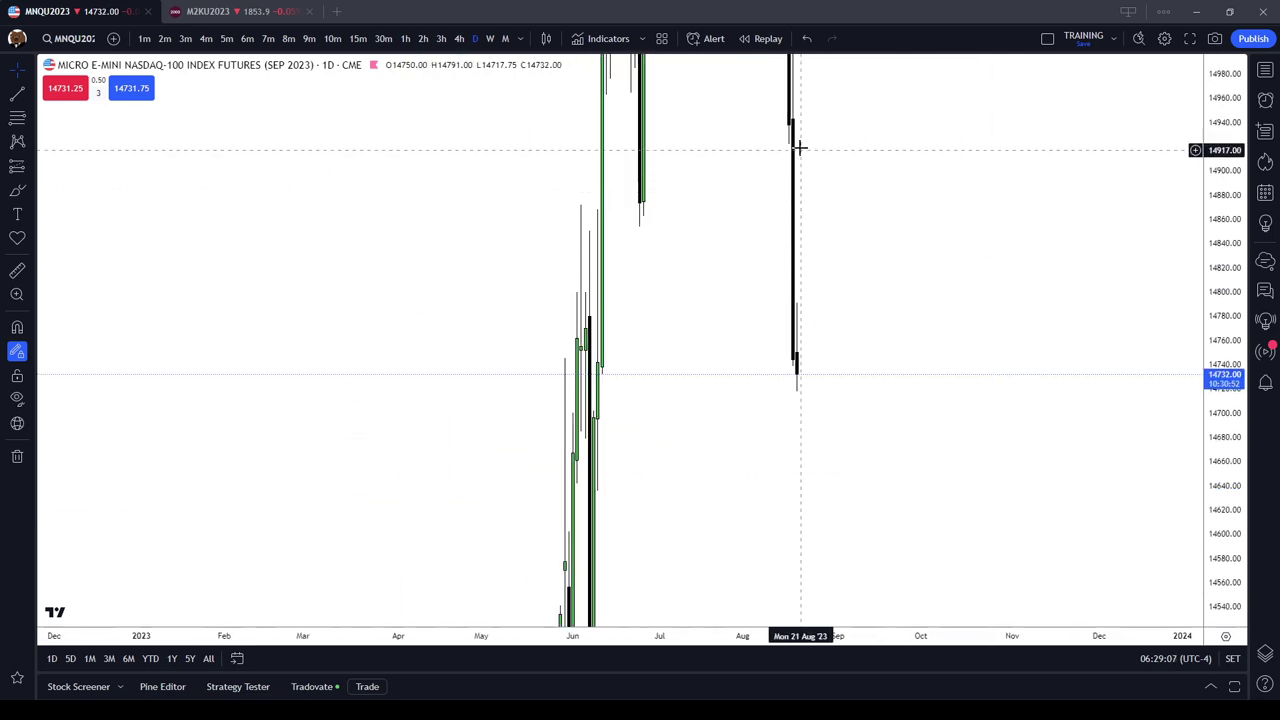
pyautogui.scroll(2, 815, 220)
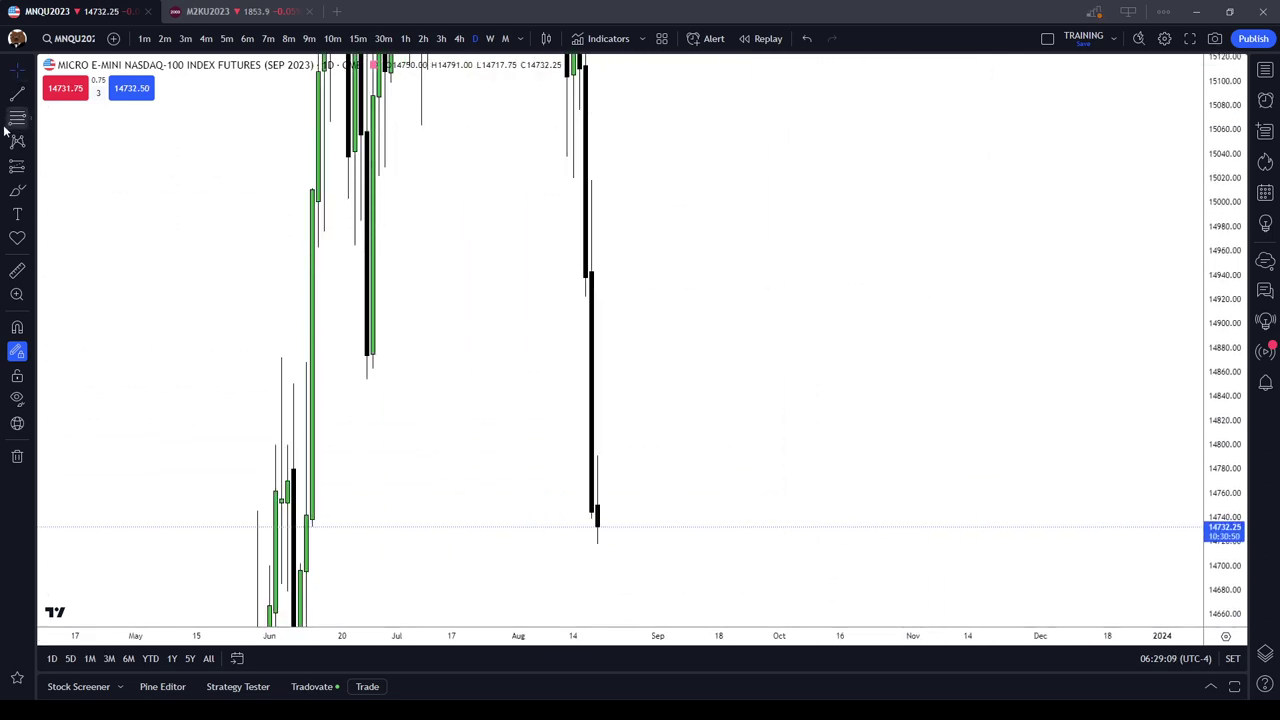
pyautogui.click(14, 192)
pyautogui.moveTo(594, 200)
pyautogui.mouseDown()
pyautogui.moveTo(603, 263)
pyautogui.moveTo(602, 205)
pyautogui.mouseUp()
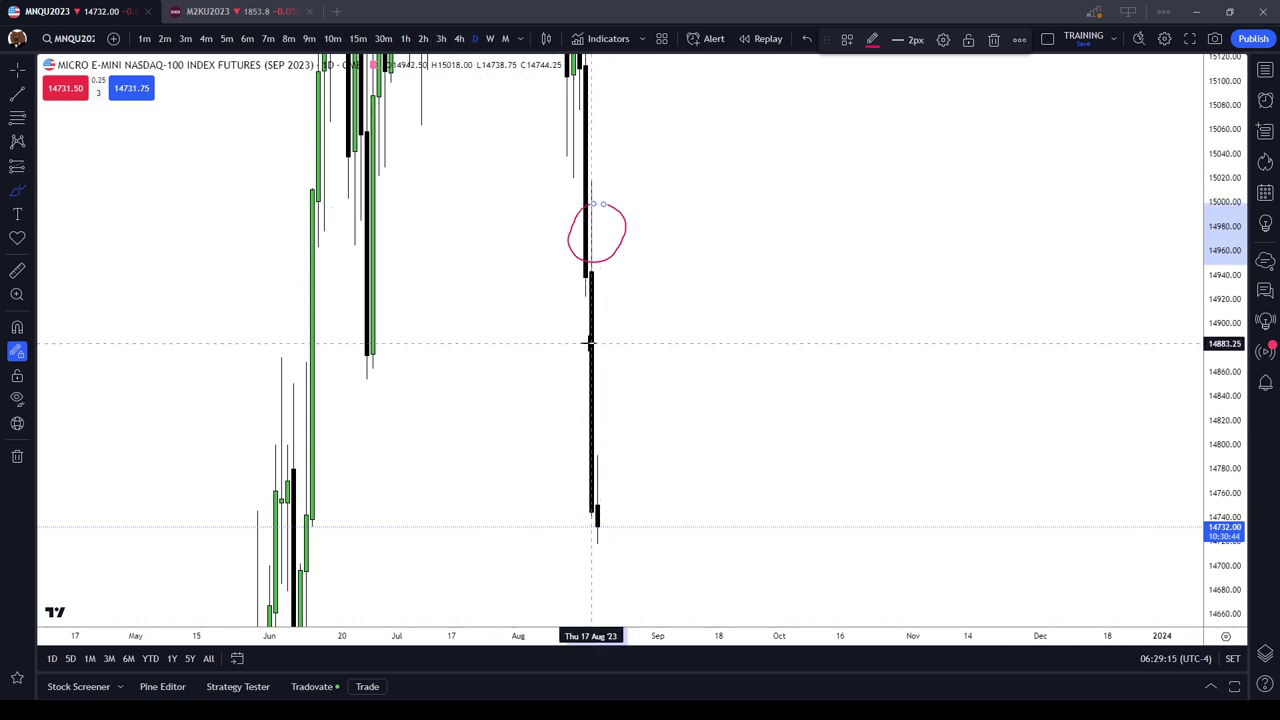
# Switch to the 30-minute timeframe and examine the 17 August price action around the circled wick area
pyautogui.click(383, 38)
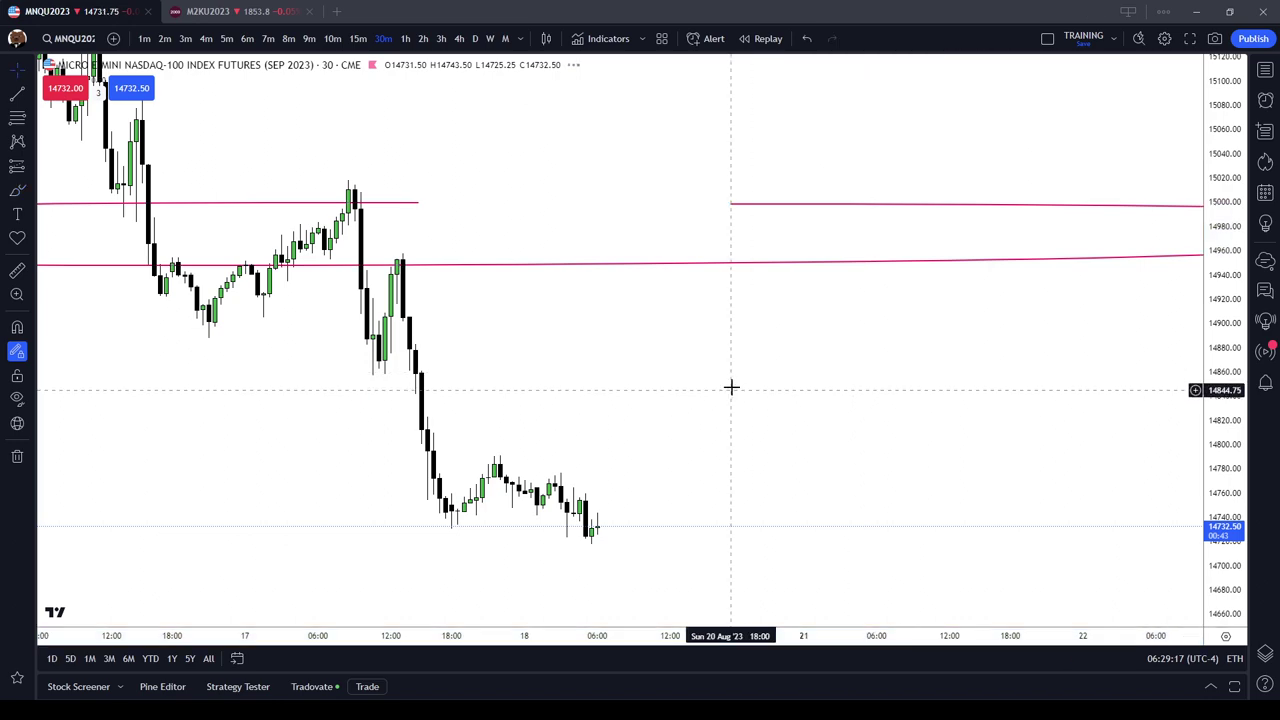
pyautogui.scroll(5, 731, 386)
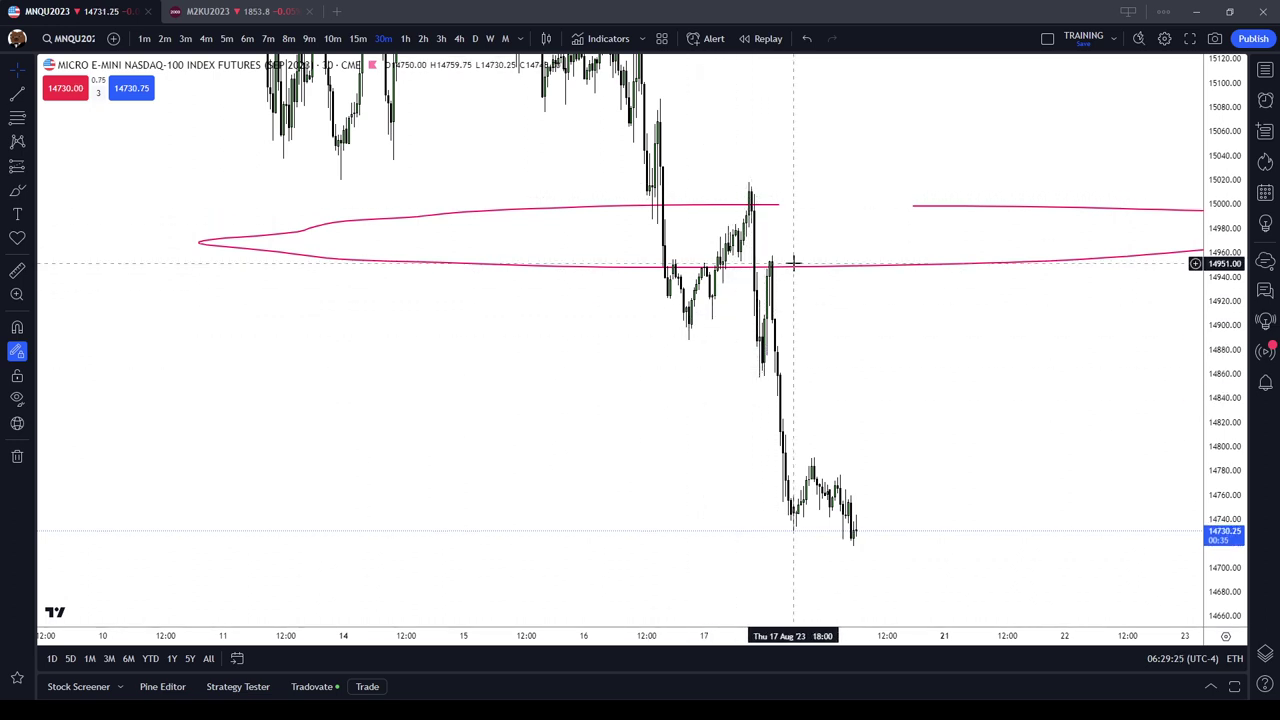
pyautogui.moveTo(727, 282); pyautogui.dragTo(637, 331)
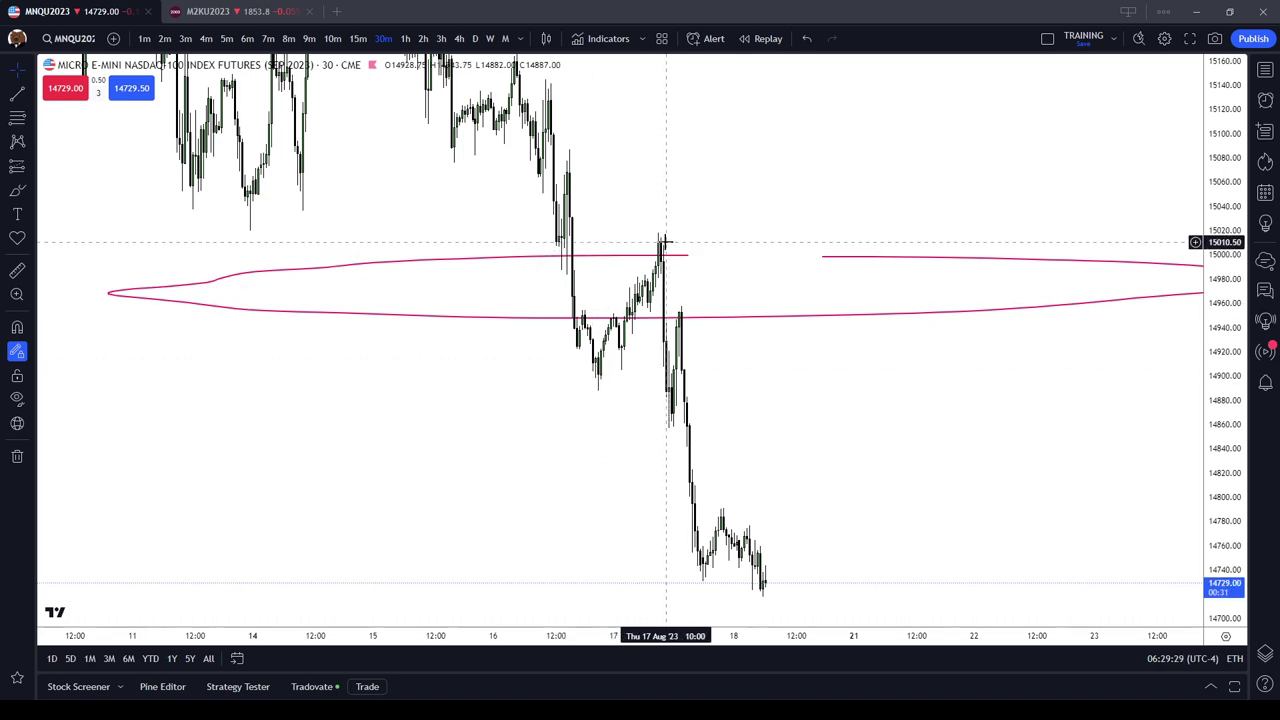
pyautogui.scroll(2, 671, 349)
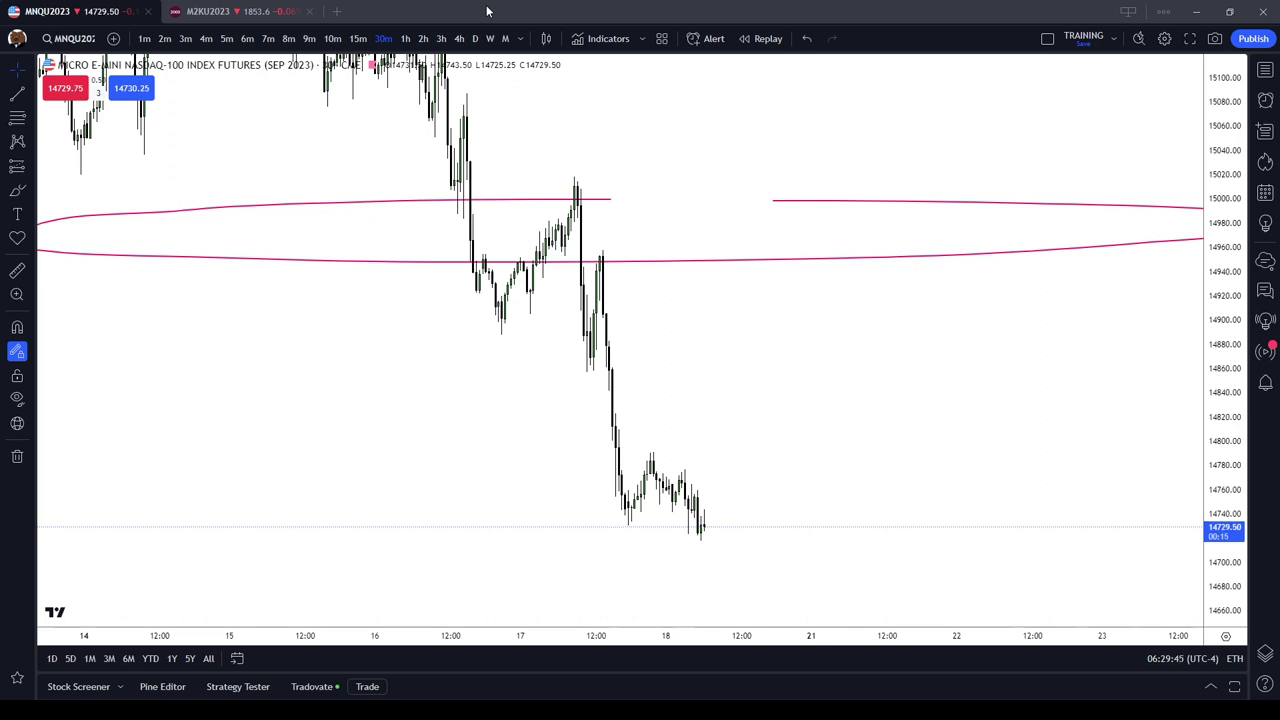
# Remove the brush circle from the 30-minute chart
pyautogui.rightClick(649, 109)
pyautogui.click(775, 393)
pyautogui.scroll(-2, 825, 382)
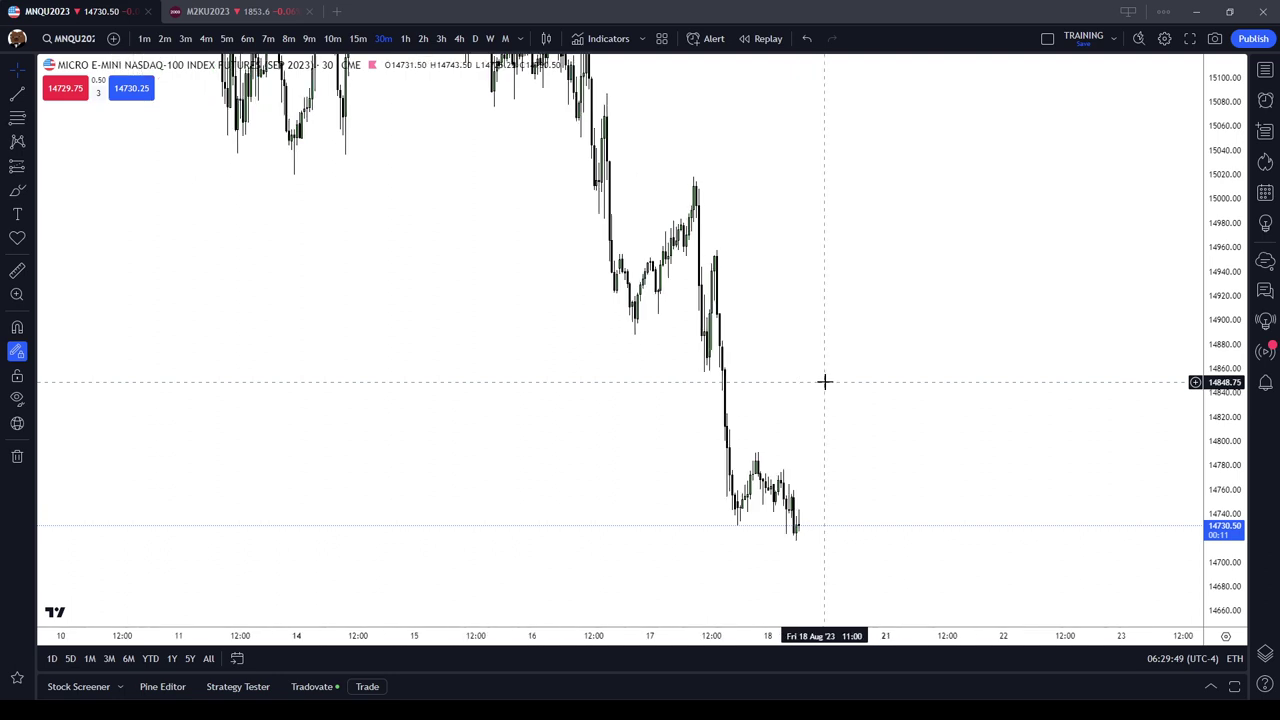
# Compare the mid-August price action on the daily, 4-hour and 1-hour timeframes, returning to the daily chart
pyautogui.scroll(4, 840, 345)
pyautogui.click(475, 38)
pyautogui.scroll(4, 971, 440)
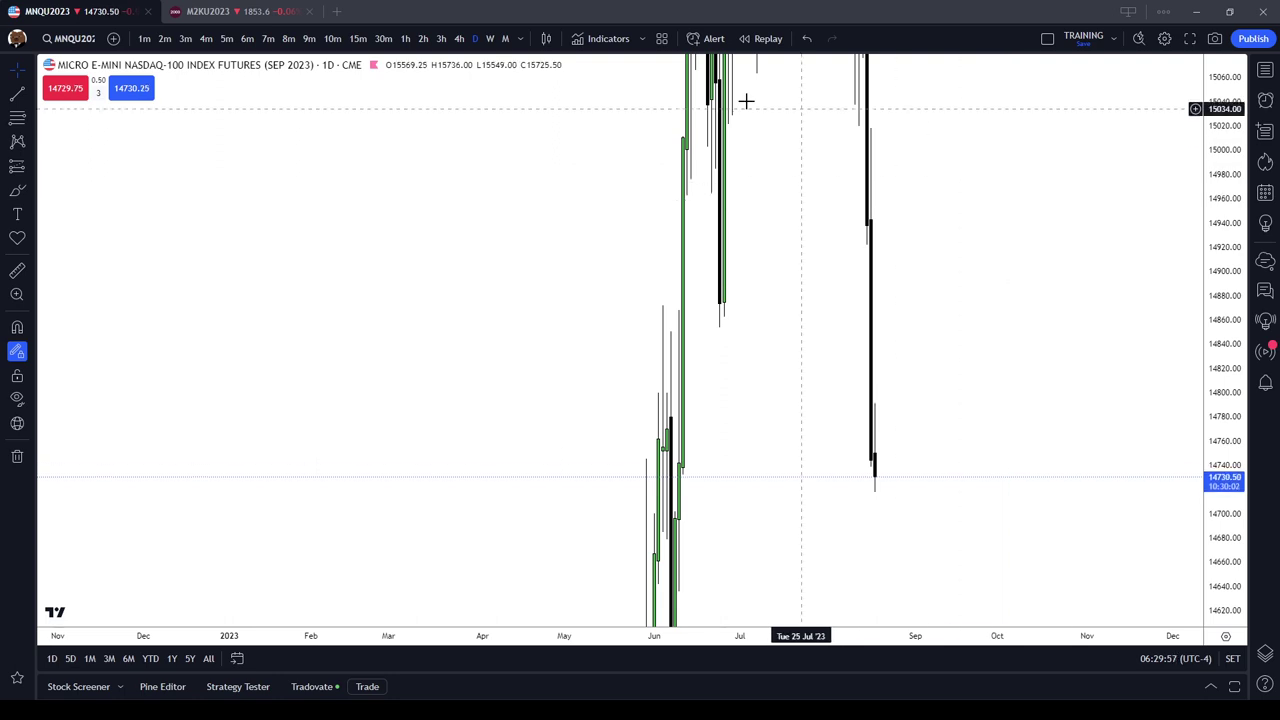
pyautogui.click(459, 38)
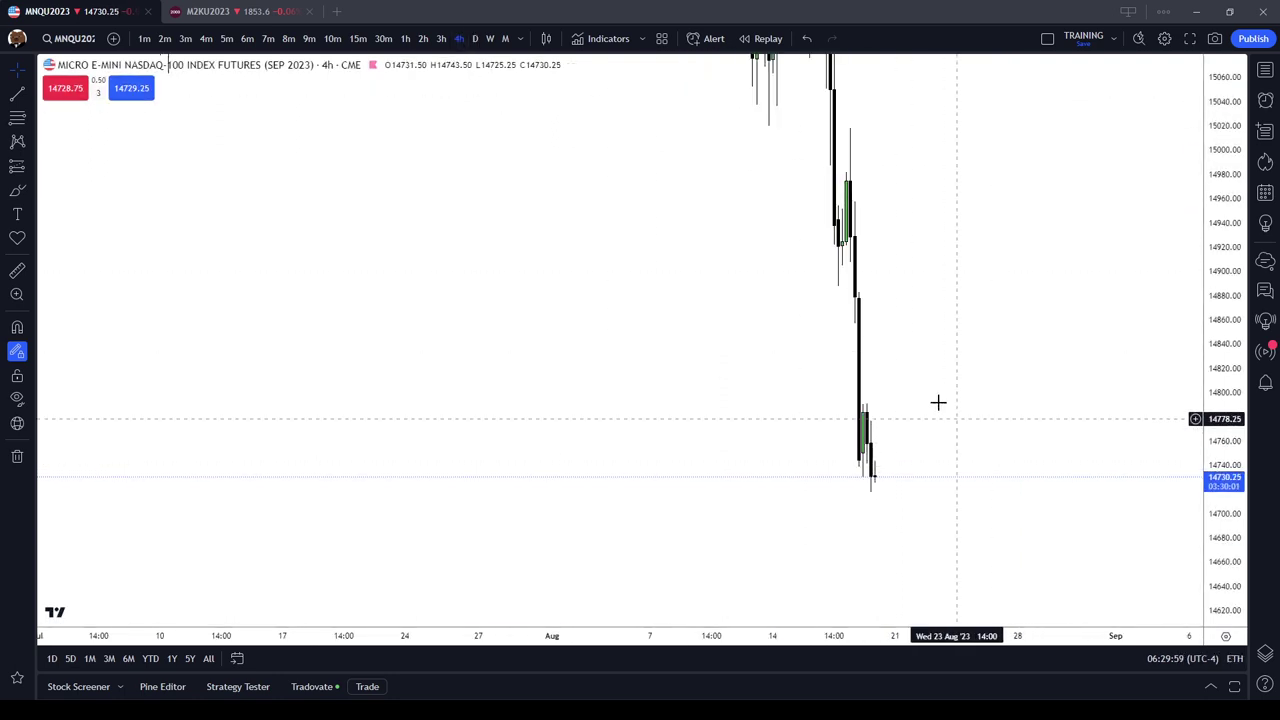
pyautogui.click(405, 38)
pyautogui.scroll(2, 984, 545)
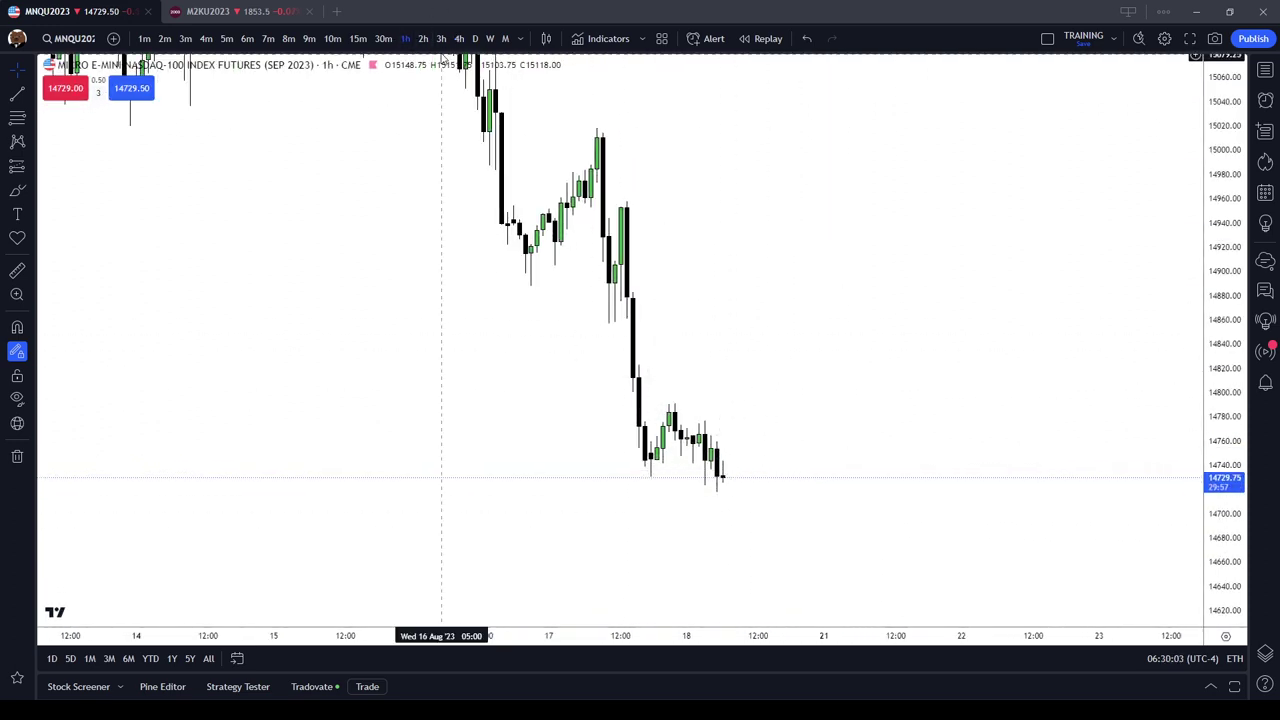
pyautogui.click(476, 39)
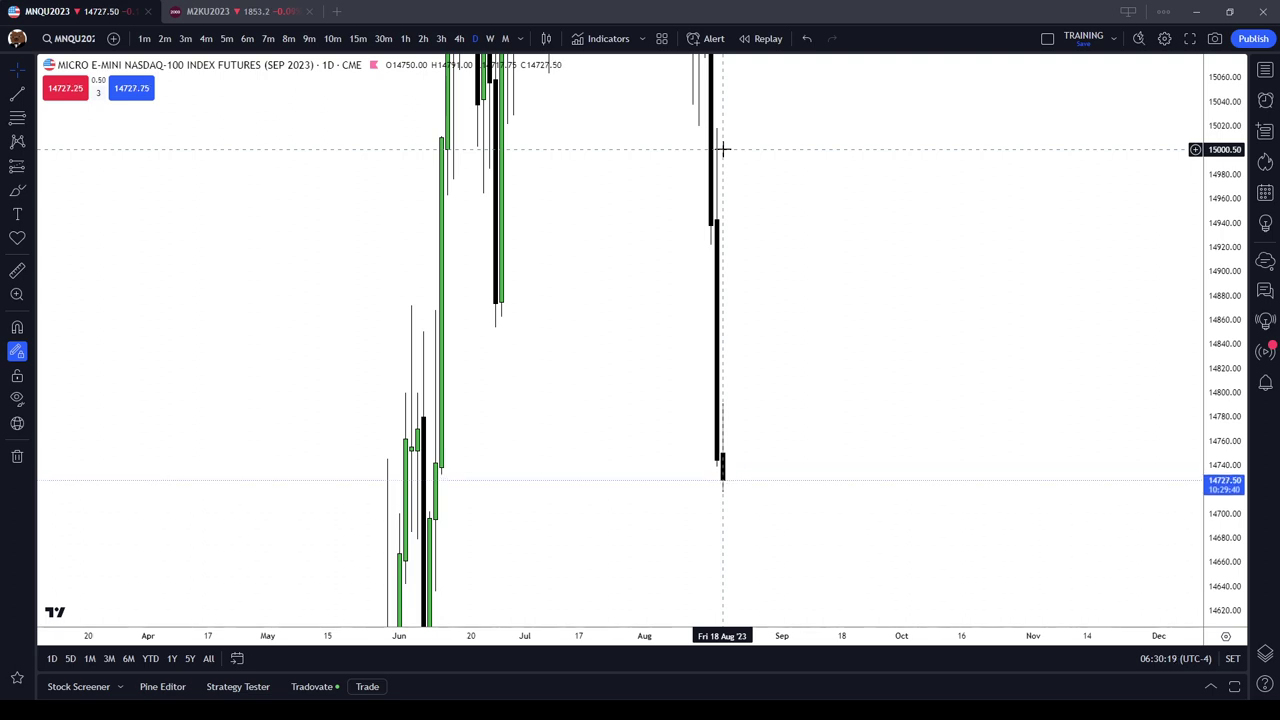
# Examine the bodies and wicks of the daily candles from mid-May through early June 2023
pyautogui.moveTo(714, 402); pyautogui.dragTo(874, 205)
pyautogui.scroll(1, 586, 360)
pyautogui.moveTo(589, 360); pyautogui.dragTo(630, 421)
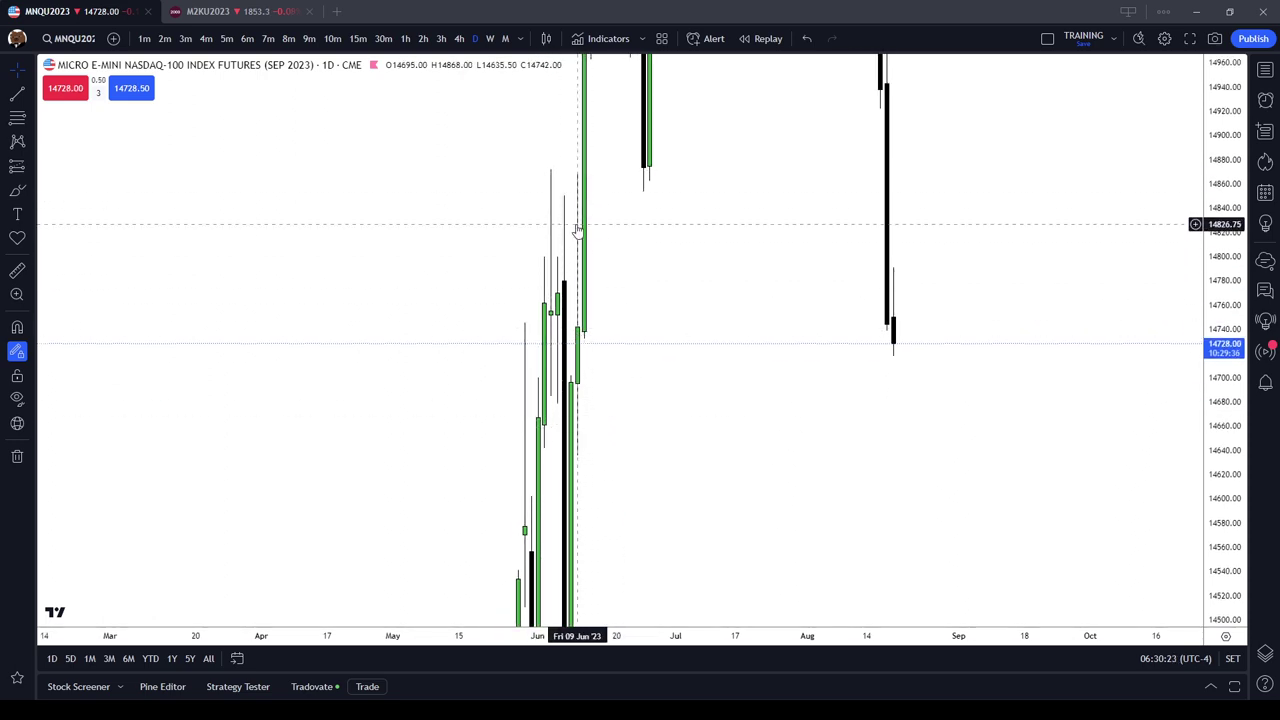
pyautogui.moveTo(581, 231); pyautogui.dragTo(579, 259)
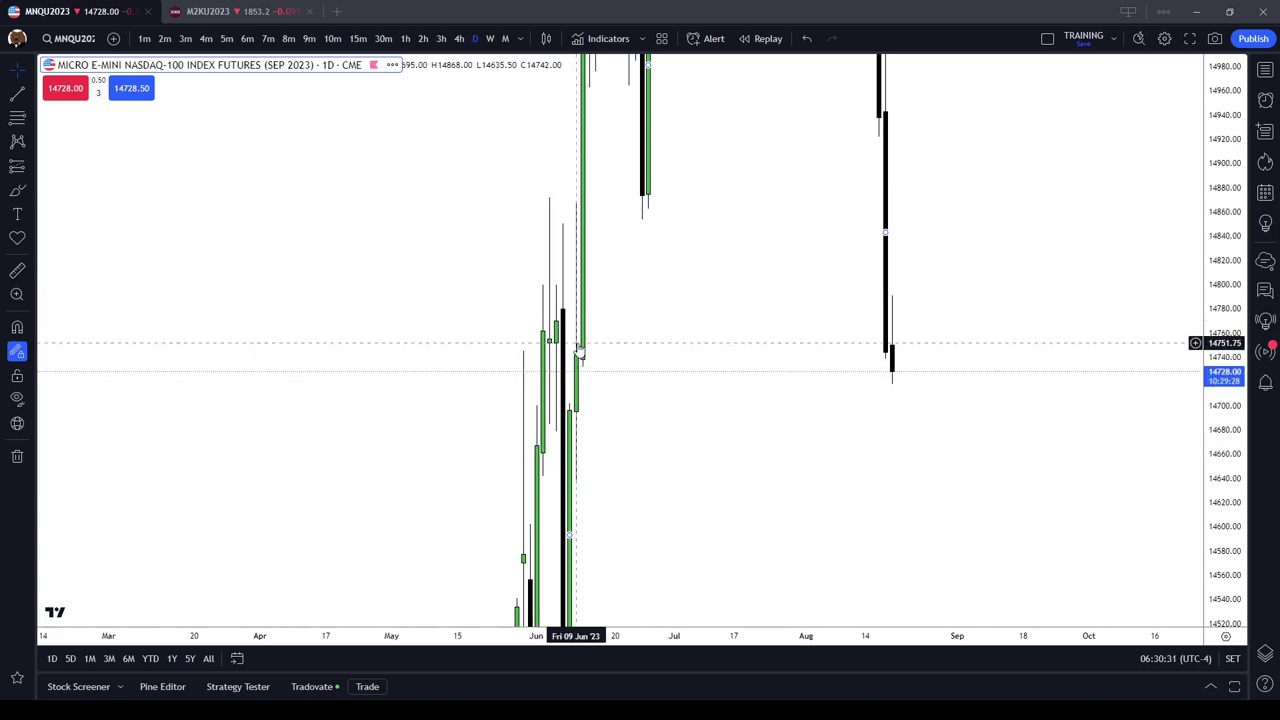
pyautogui.moveTo(580, 360); pyautogui.dragTo(670, 217)
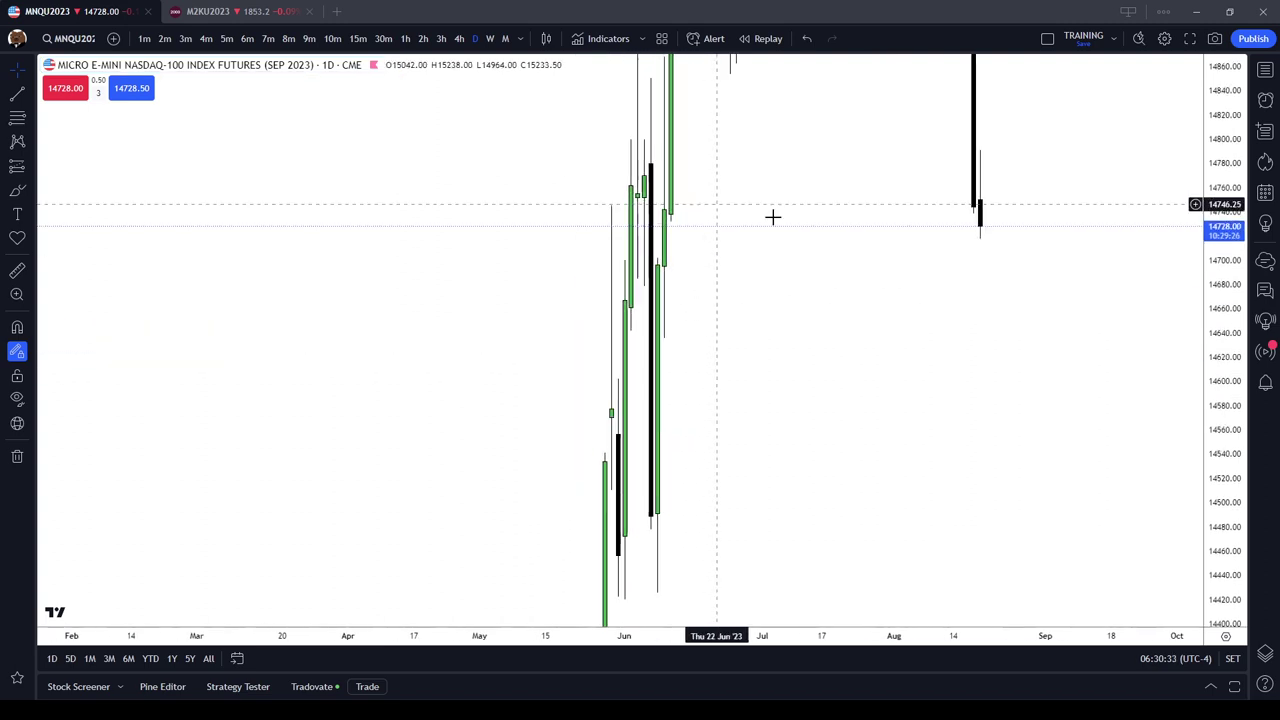
pyautogui.moveTo(1244, 212); pyautogui.dragTo(1240, 297)
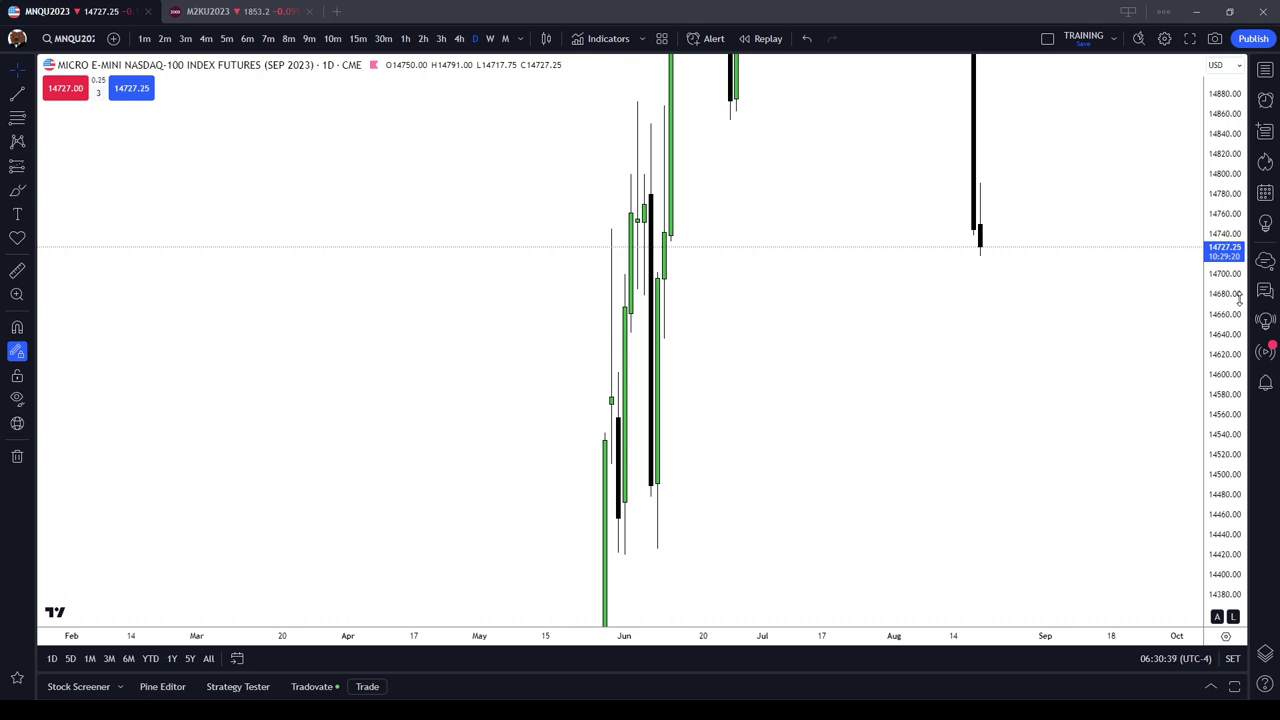
pyautogui.moveTo(1239, 298); pyautogui.dragTo(1190, 429)
pyautogui.moveTo(1000, 457); pyautogui.dragTo(1011, 209)
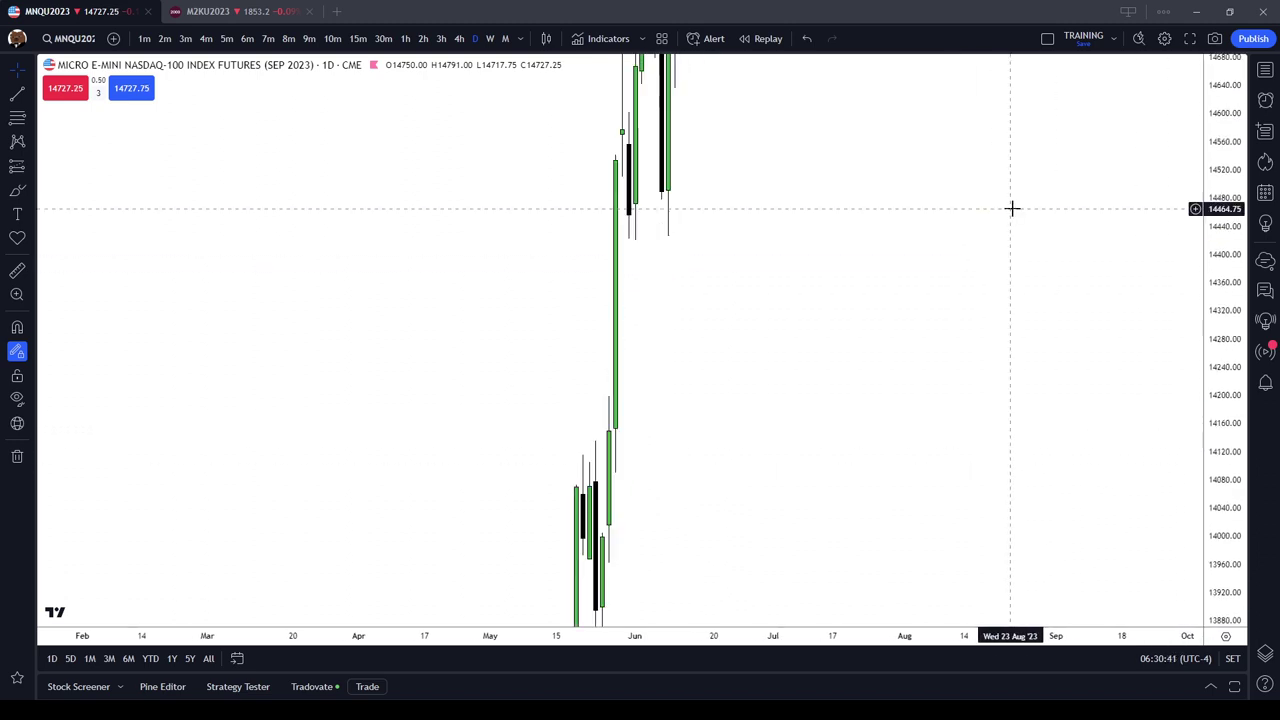
# Examine the upper wicks of the bearish daily candles in August 2023 against the preceding June and July candles
pyautogui.scroll(2, 866, 181)
pyautogui.moveTo(617, 240); pyautogui.dragTo(577, 514)
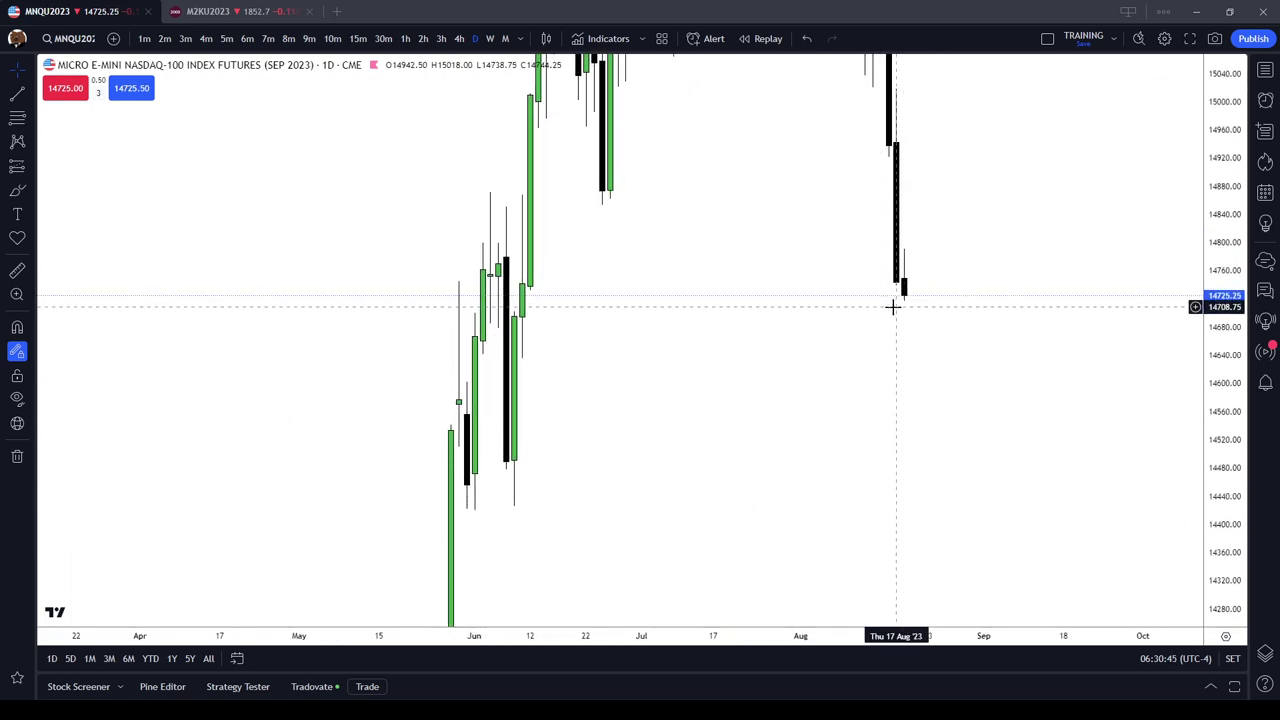
pyautogui.moveTo(773, 271); pyautogui.dragTo(701, 592)
pyautogui.scroll(1, 620, 117)
pyautogui.scroll(1, 620, 117)
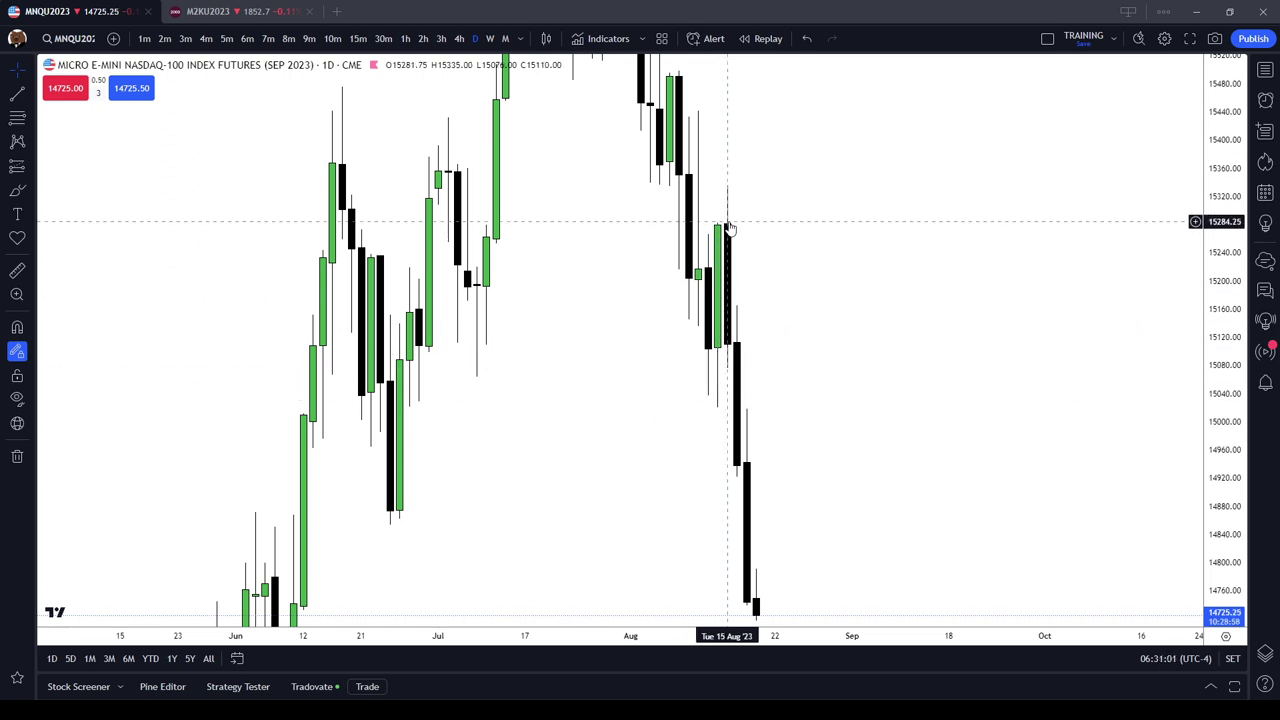
pyautogui.scroll(2, 751, 202)
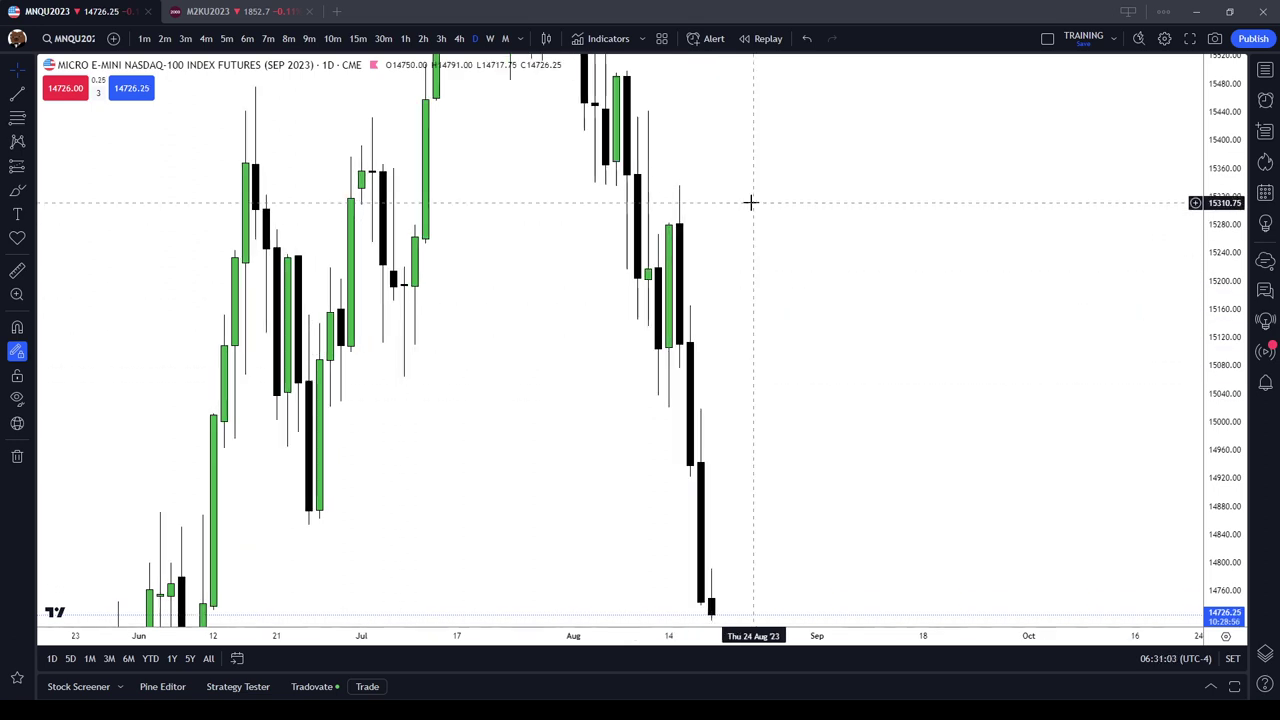
pyautogui.moveTo(1213, 170); pyautogui.dragTo(1213, 423)
pyautogui.scroll(-2, 1050, 346)
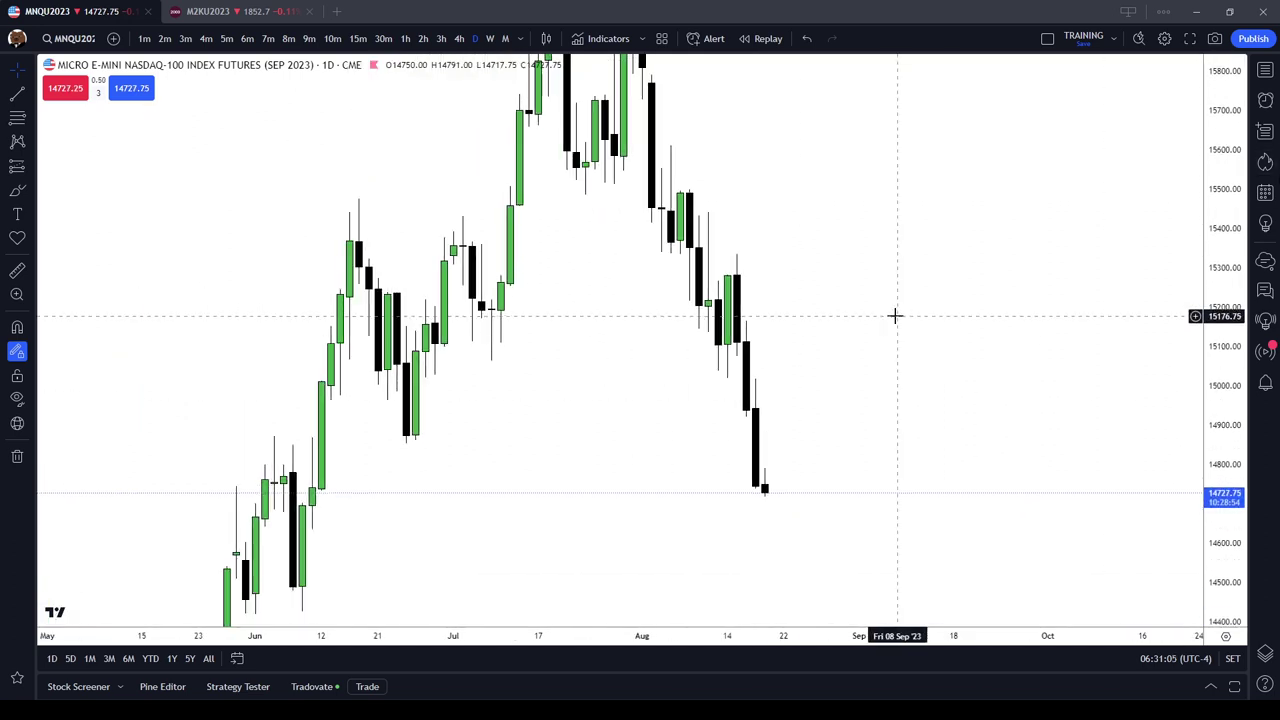